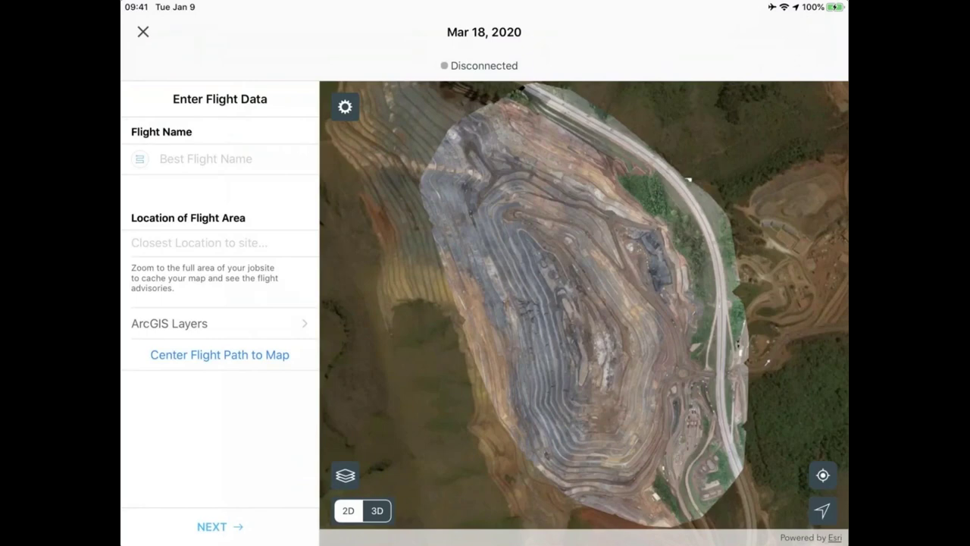
# Turn on the Varzea Do Lopes Mine Plan layer from the ArcGIS content for the flight map
pyautogui.click(169, 323)
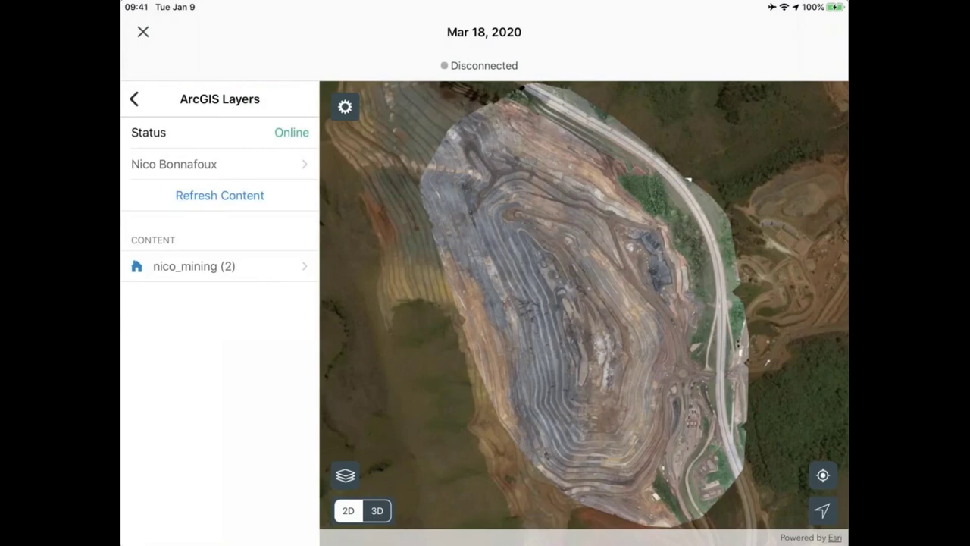
pyautogui.click(194, 266)
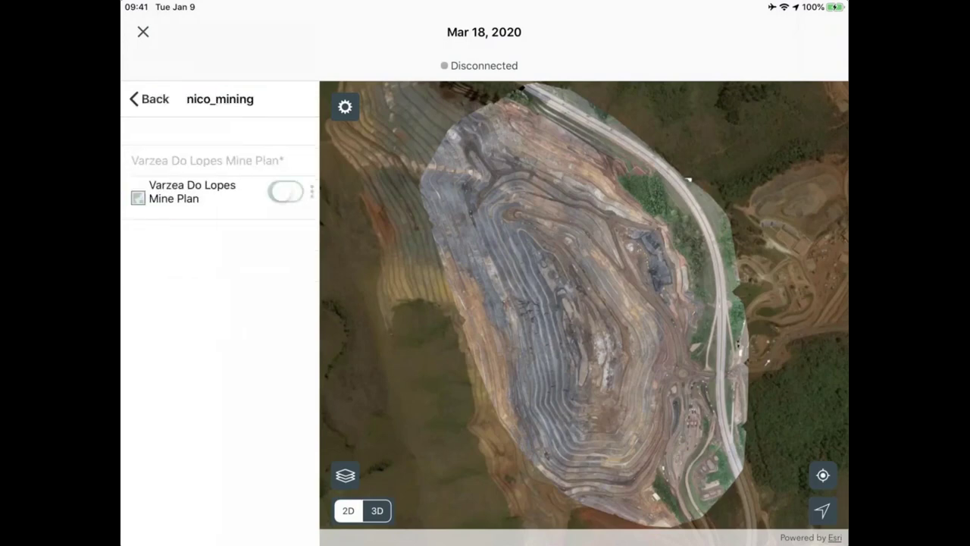
pyautogui.click(286, 192)
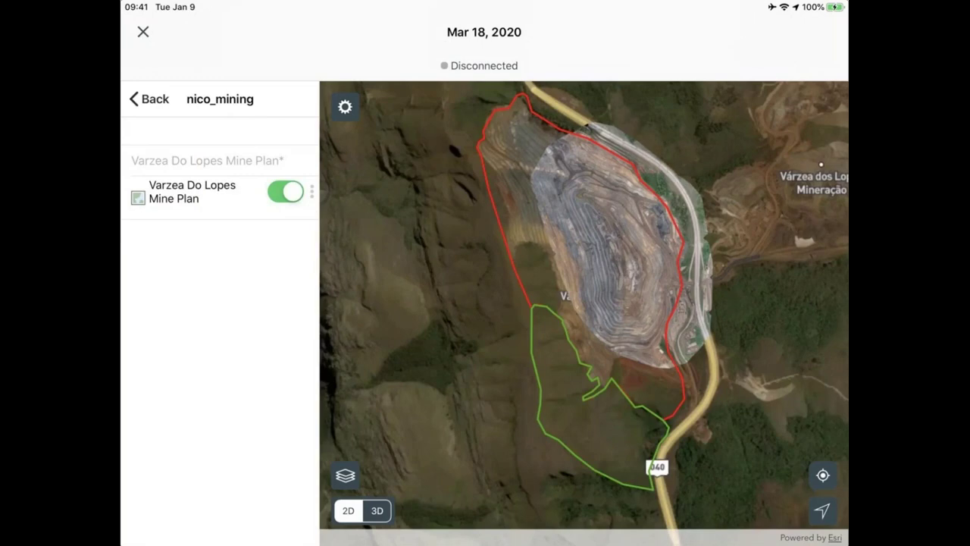
pyautogui.click(148, 99)
pyautogui.click(133, 98)
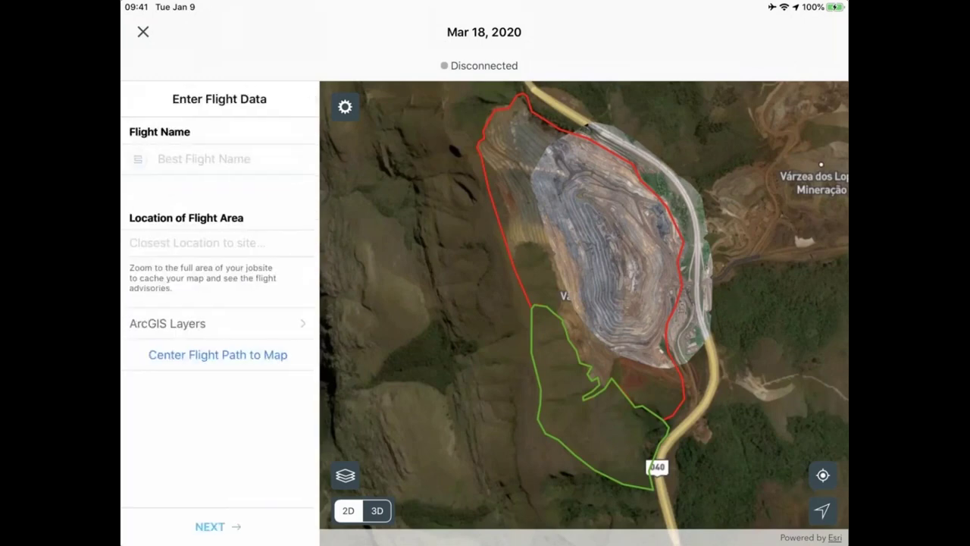
# Proceed to the flight settings and stretch the survey area's two western corners out to the red mine boundary
pyautogui.click(220, 526)
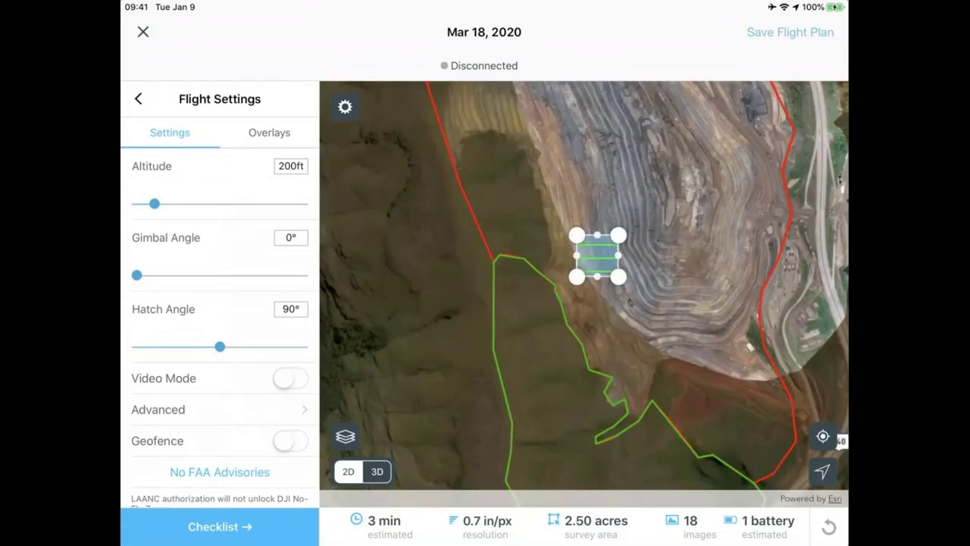
pyautogui.moveTo(553, 319); pyautogui.dragTo(379, 110)
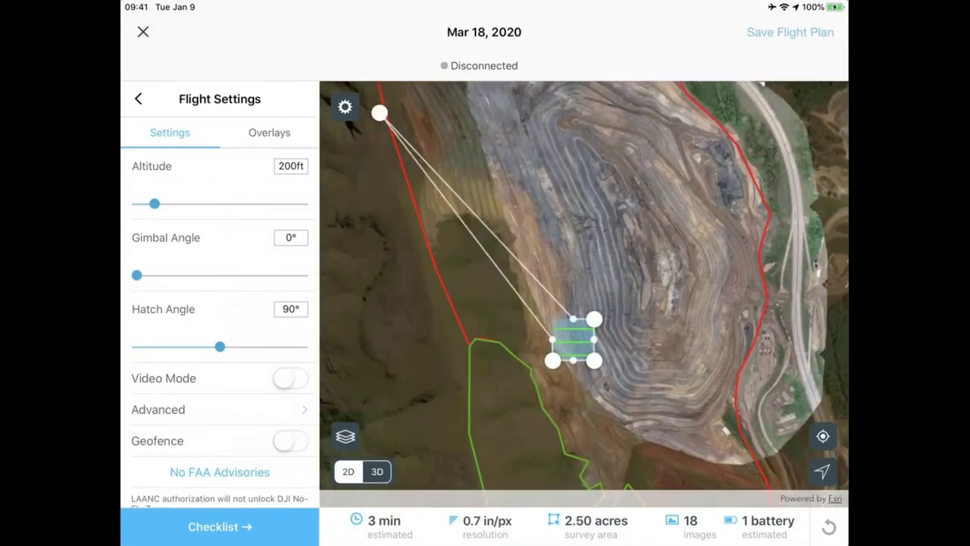
pyautogui.moveTo(560, 283); pyautogui.dragTo(561, 387)
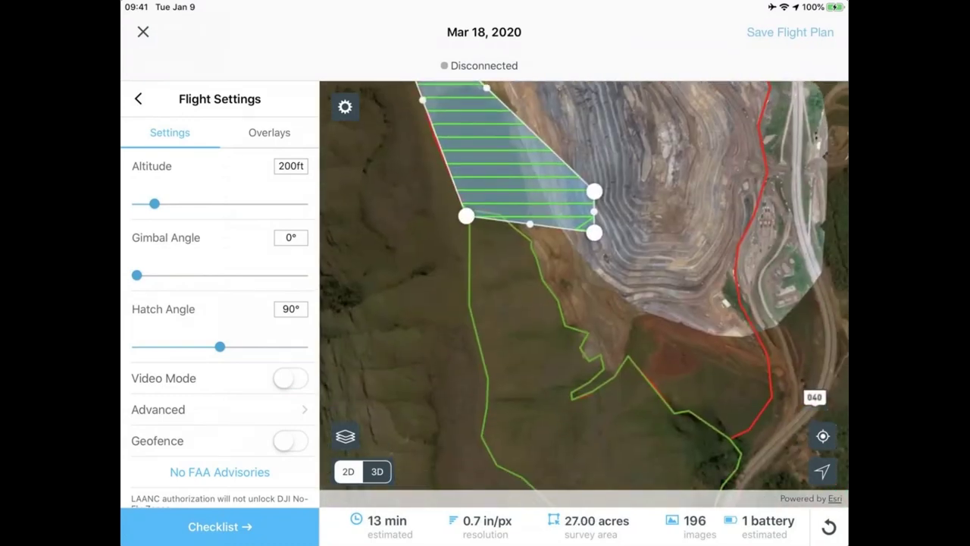
# Set the flight altitude to 400 ft
pyautogui.click(290, 165)
pyautogui.write('400')
pyautogui.press('Return')
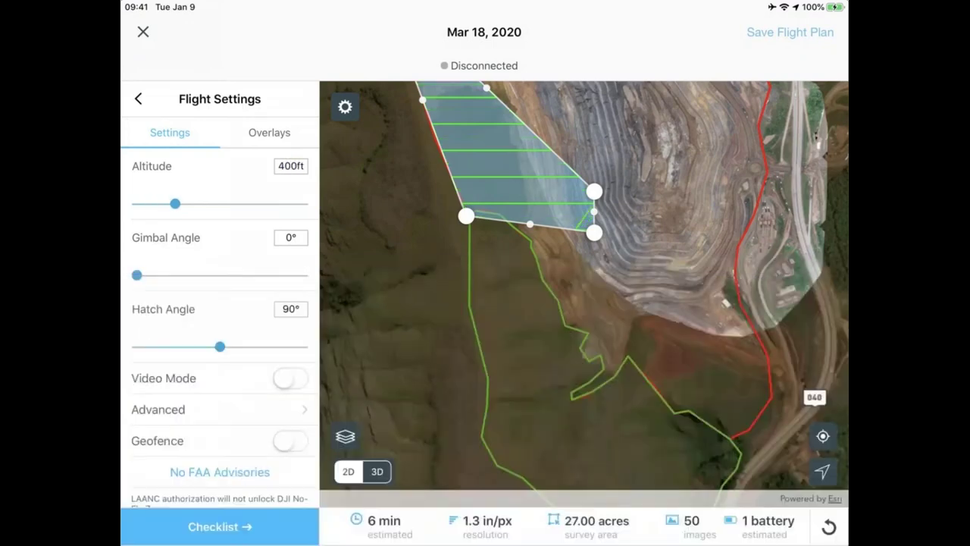
# Extend the survey area's southeast corner to the red boundary's southern end and its northeast corner past the pit's eastern edge
pyautogui.moveTo(595, 233); pyautogui.dragTo(749, 440)
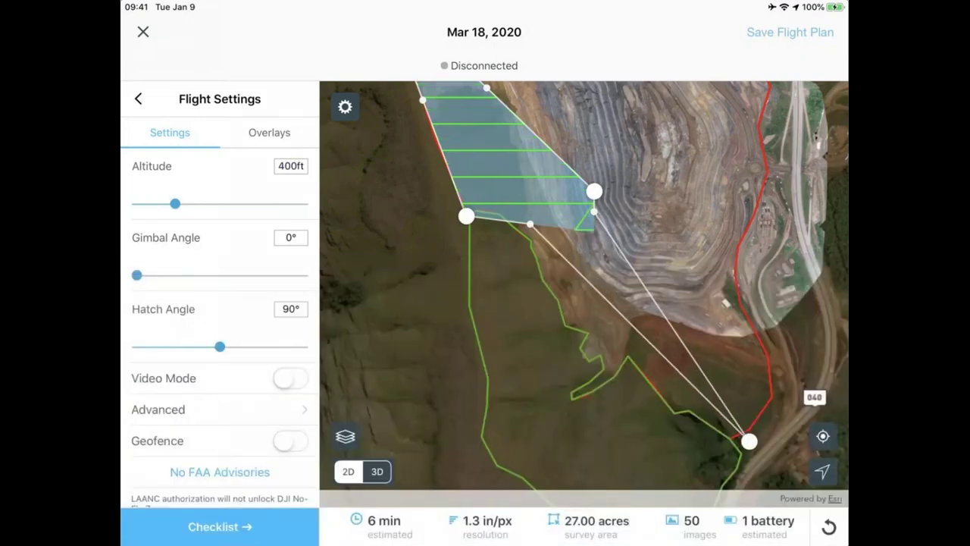
pyautogui.moveTo(531, 265); pyautogui.dragTo(449, 385)
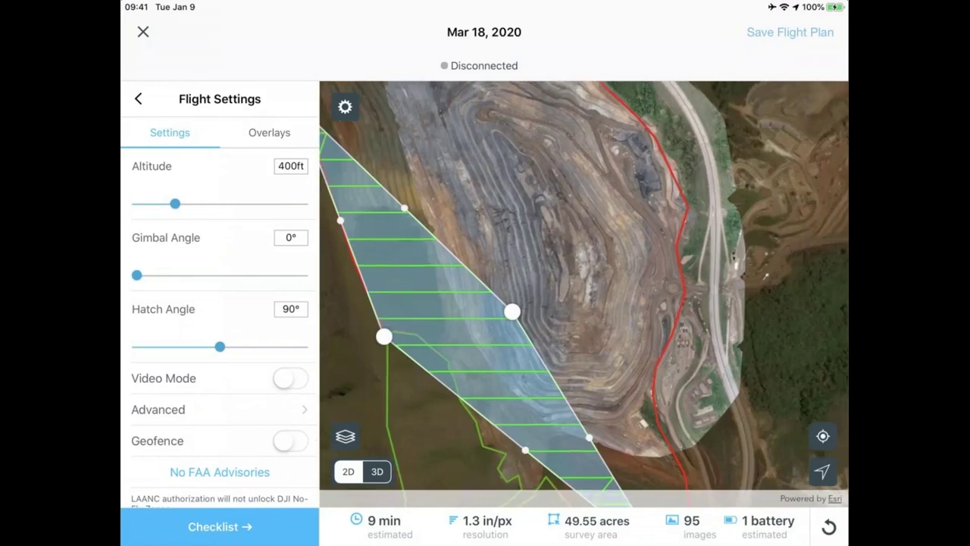
pyautogui.moveTo(512, 312); pyautogui.dragTo(688, 149)
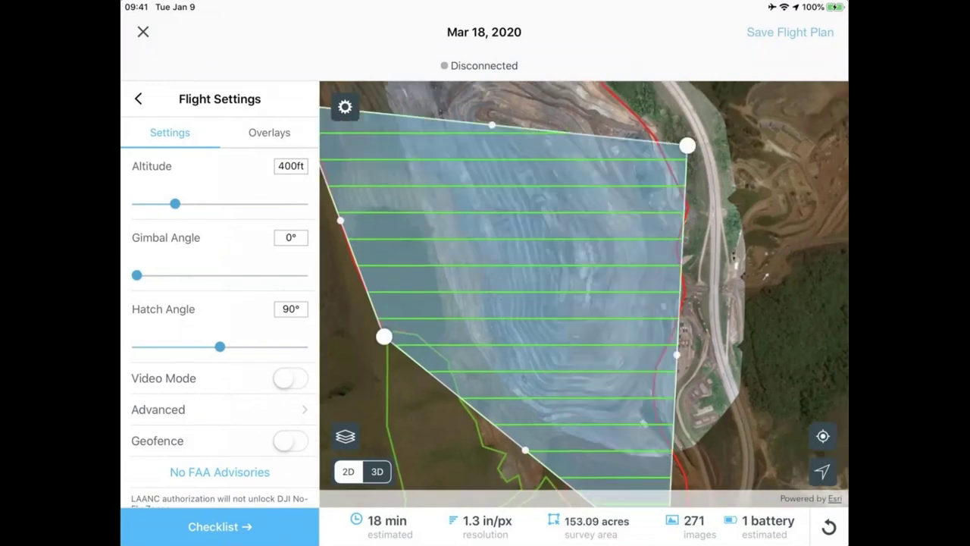
# Add survey area vertices at the red boundary's northern tip and on its northwestern bulge to cover the upper mine
pyautogui.moveTo(576, 227); pyautogui.dragTo(587, 372)
pyautogui.moveTo(576, 304)
pyautogui.mouseDown()
pyautogui.moveTo(492, 169)
pyautogui.moveTo(640, 437)
pyautogui.mouseUp()
pyautogui.moveTo(576, 341); pyautogui.dragTo(542, 284)
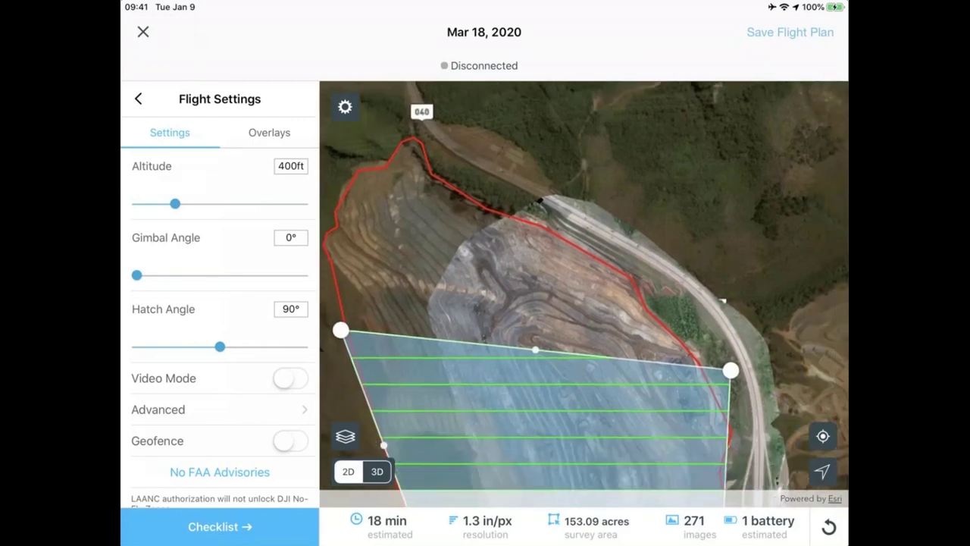
pyautogui.moveTo(535, 347); pyautogui.dragTo(403, 134)
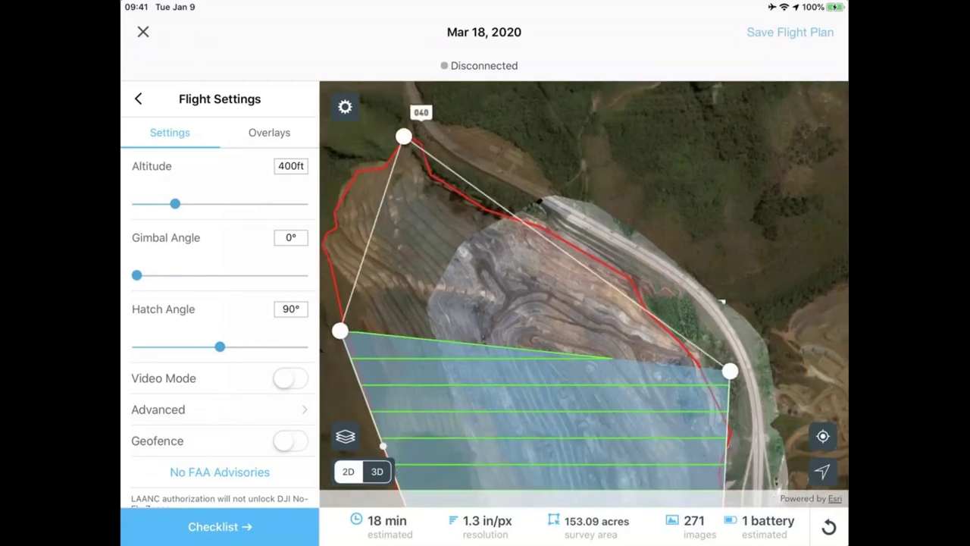
pyautogui.moveTo(576, 341); pyautogui.dragTo(622, 170)
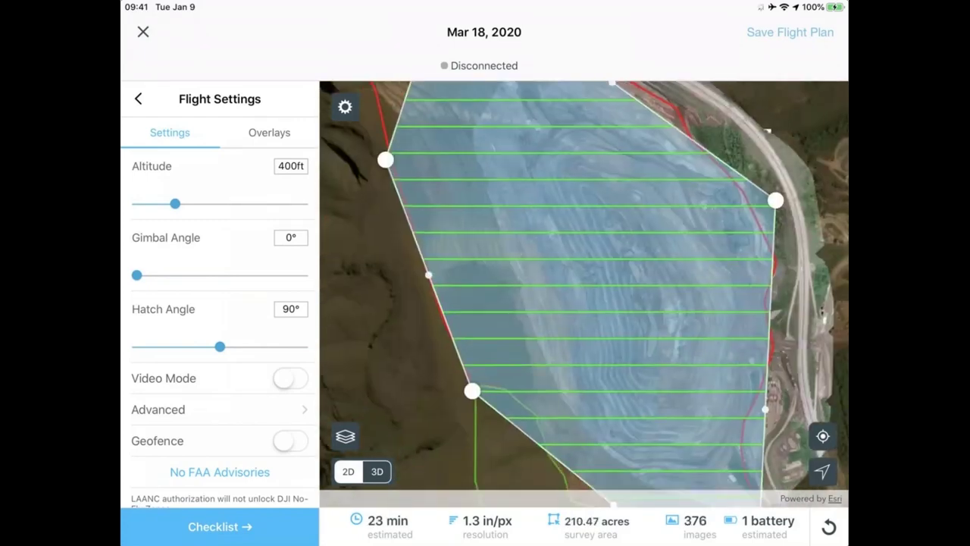
pyautogui.moveTo(576, 303); pyautogui.dragTo(572, 391)
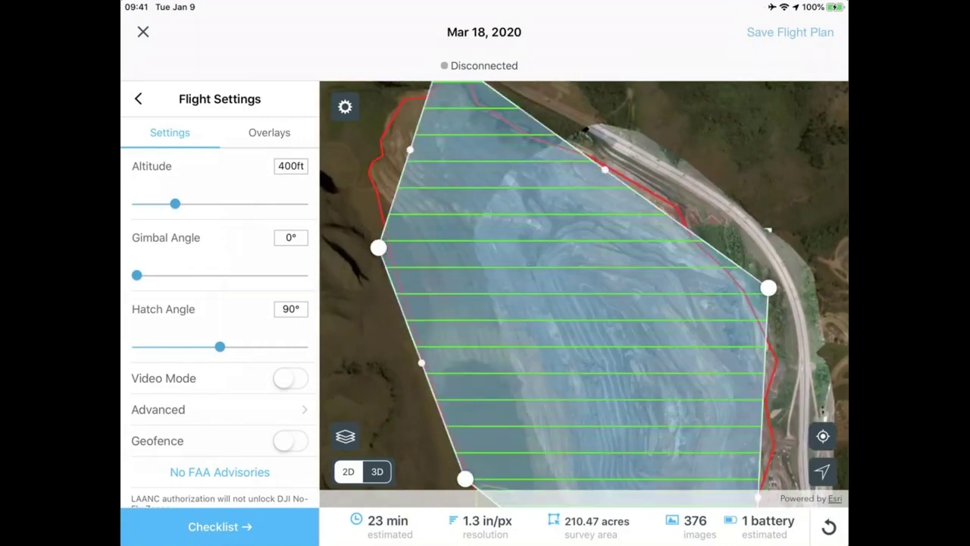
pyautogui.moveTo(396, 146); pyautogui.dragTo(358, 135)
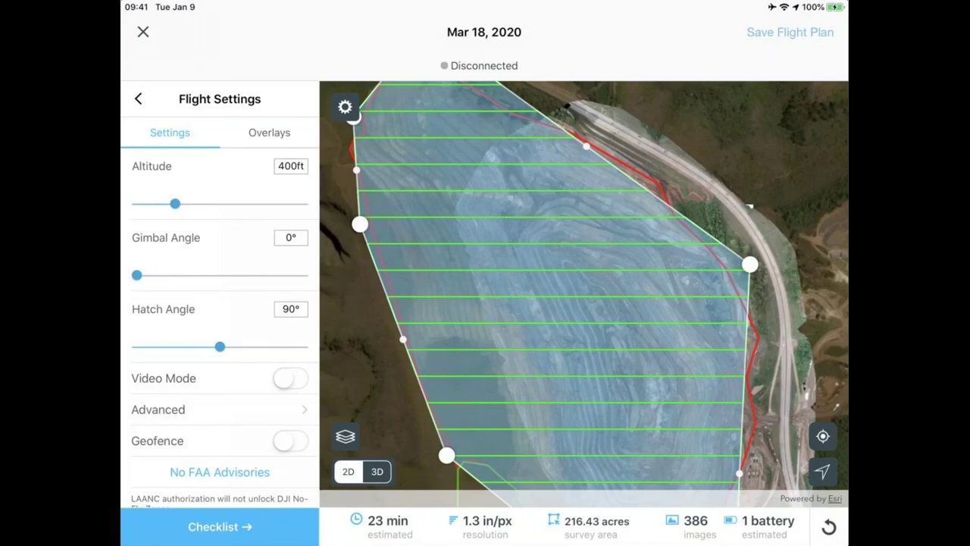
# Add two vertices along the survey area's southern edge to extend it over the green-outlined zone
pyautogui.moveTo(583, 341); pyautogui.dragTo(576, 254)
pyautogui.scroll(-3, 584, 294)
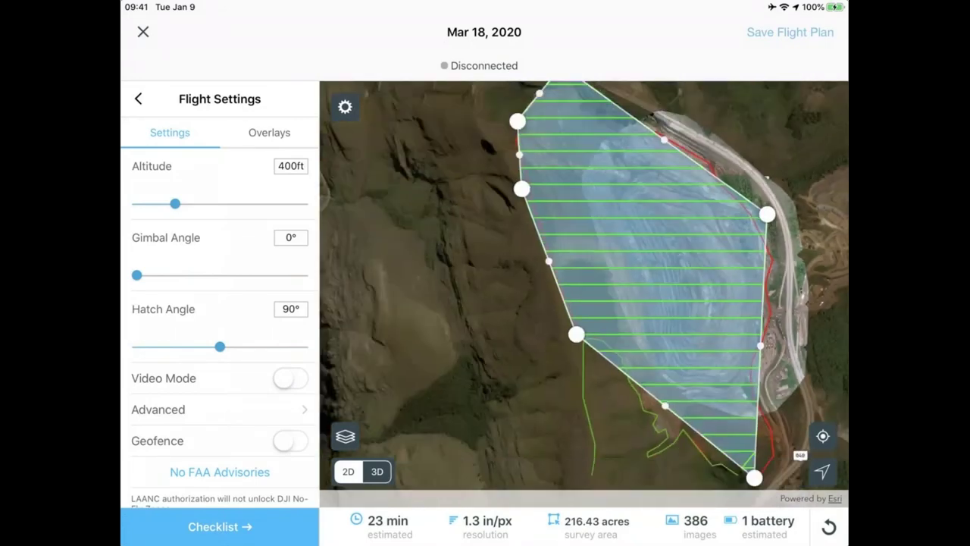
pyautogui.moveTo(584, 341); pyautogui.dragTo(525, 228)
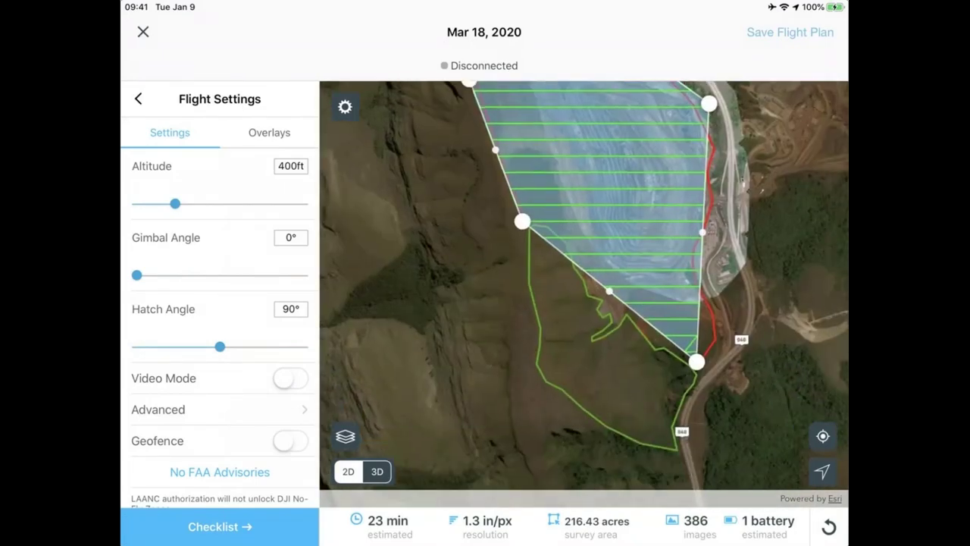
pyautogui.moveTo(609, 290); pyautogui.dragTo(551, 415)
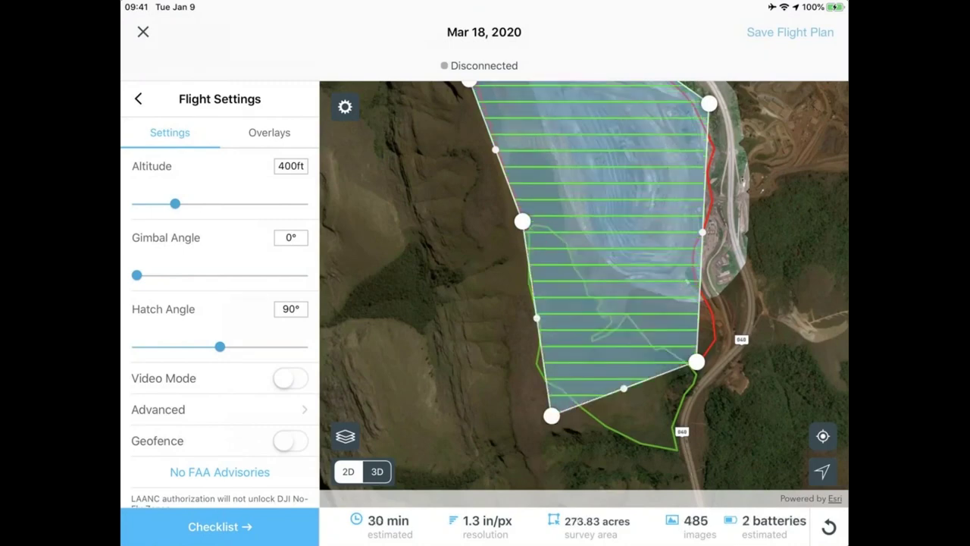
pyautogui.moveTo(606, 303)
pyautogui.mouseDown()
pyautogui.moveTo(624, 334)
pyautogui.moveTo(635, 333)
pyautogui.moveTo(607, 284)
pyautogui.mouseUp()
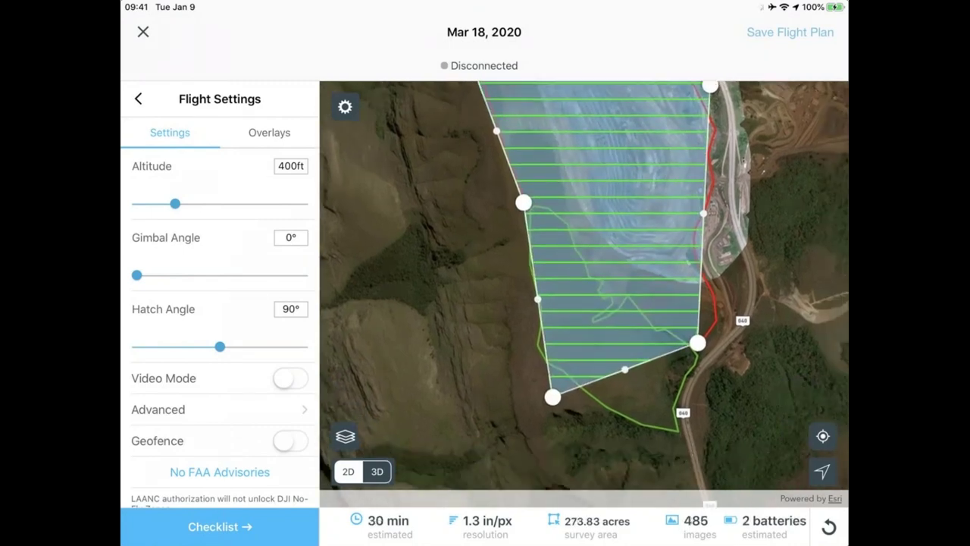
pyautogui.moveTo(625, 370); pyautogui.dragTo(674, 428)
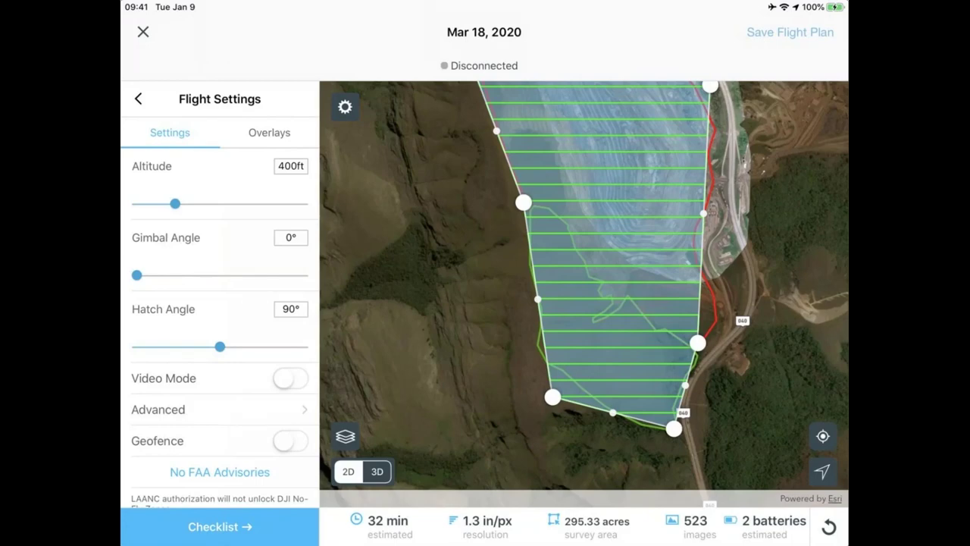
# Exit flight planning without saving and open the CVL_DETONA20181112 survey from the list of flights
pyautogui.click(142, 32)
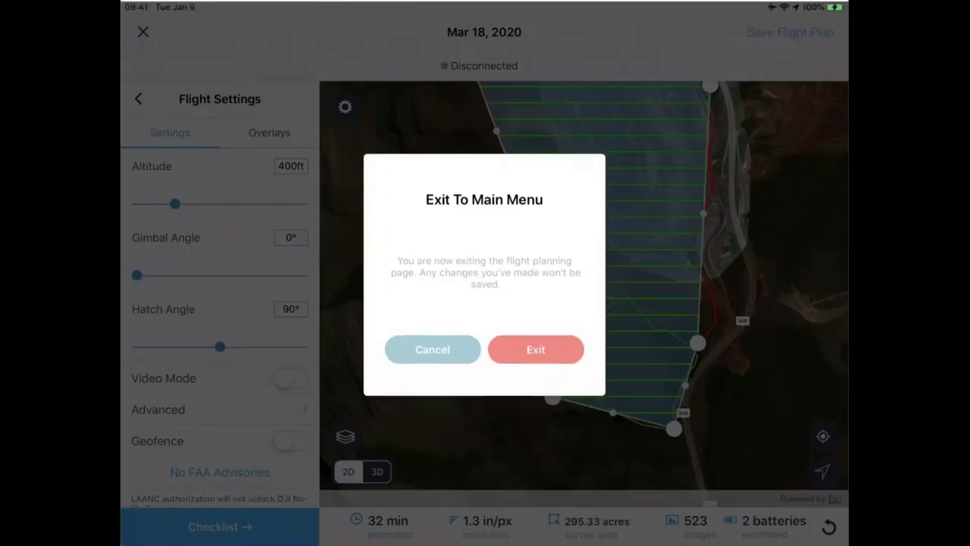
pyautogui.click(536, 348)
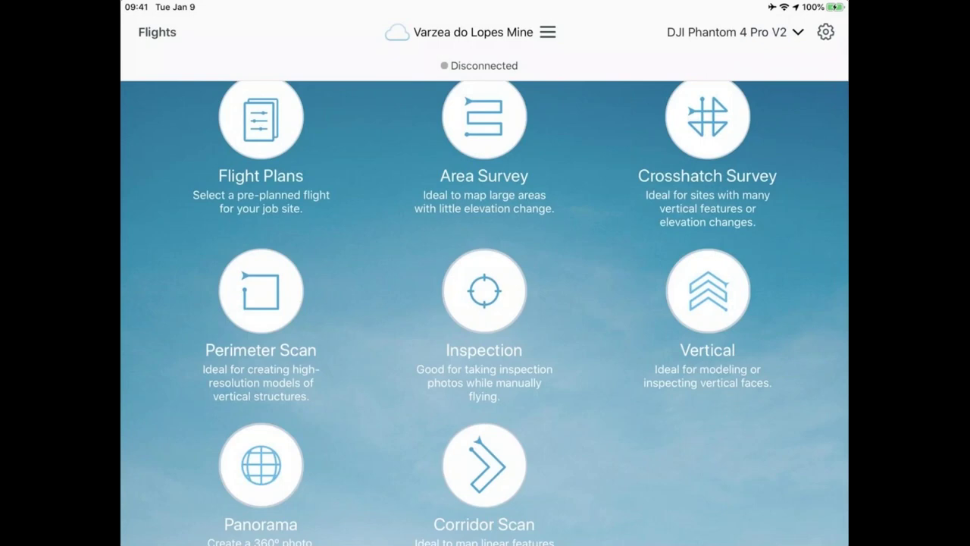
pyautogui.click(157, 32)
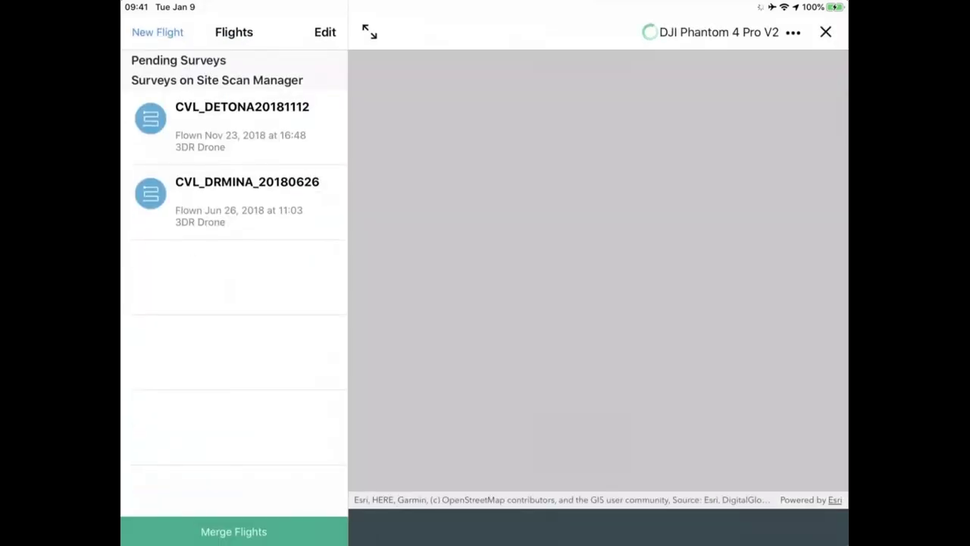
pyautogui.click(235, 126)
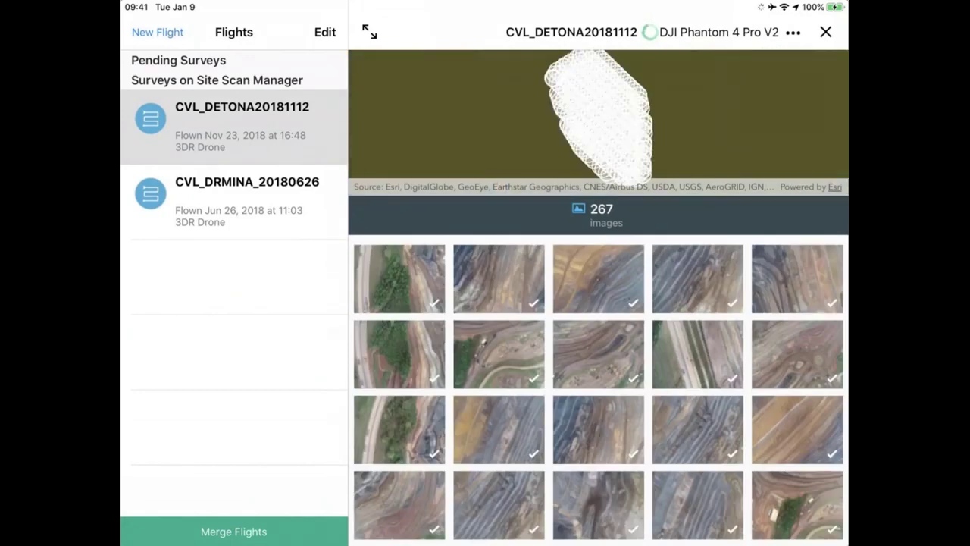
# Inspect one of the survey's aerial photos full screen and at 2x magnification
pyautogui.click(598, 354)
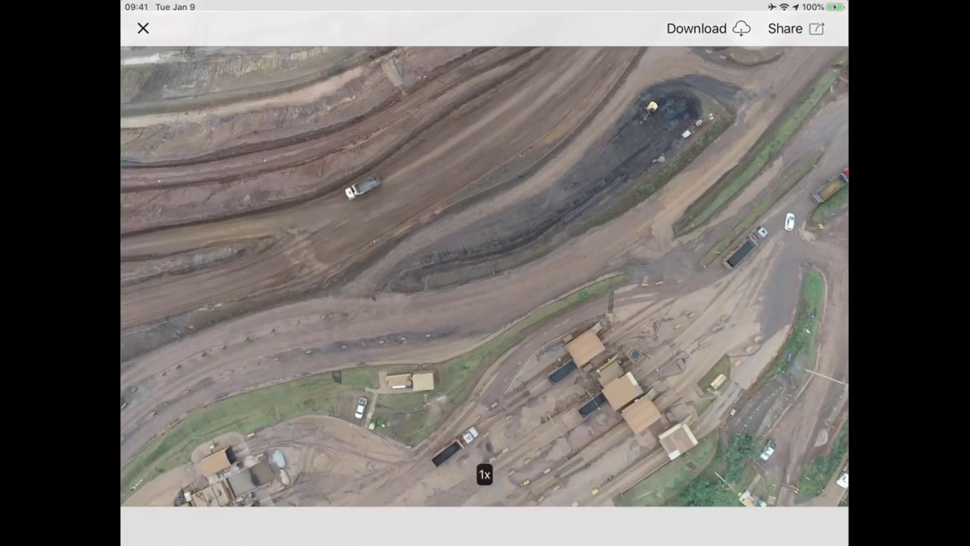
pyautogui.doubleClick(574, 334)
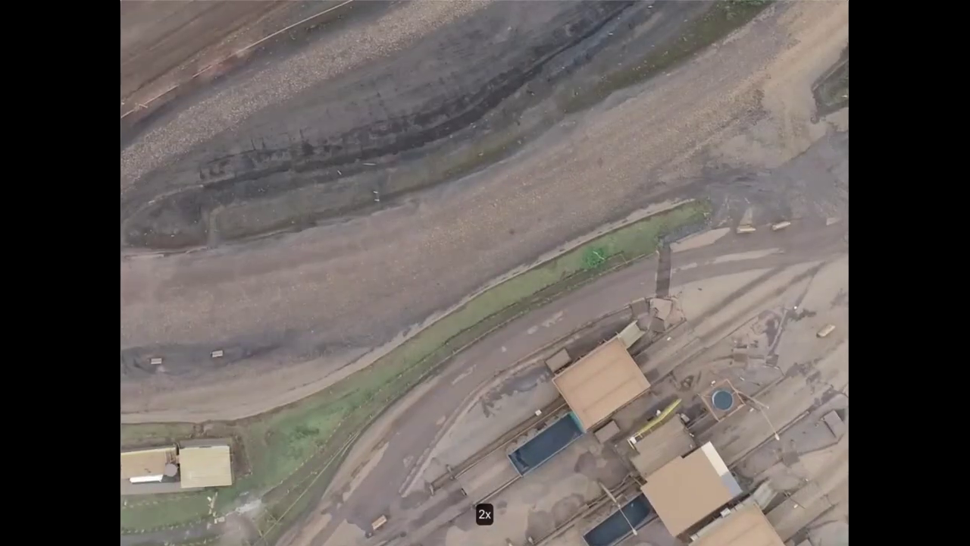
pyautogui.hotkey('ctrl', '0')
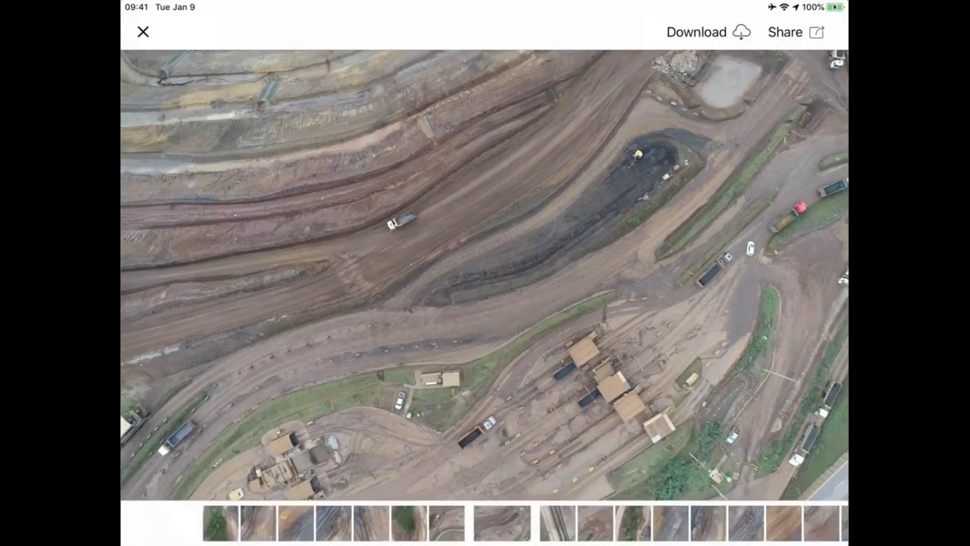
pyautogui.press('Escape')
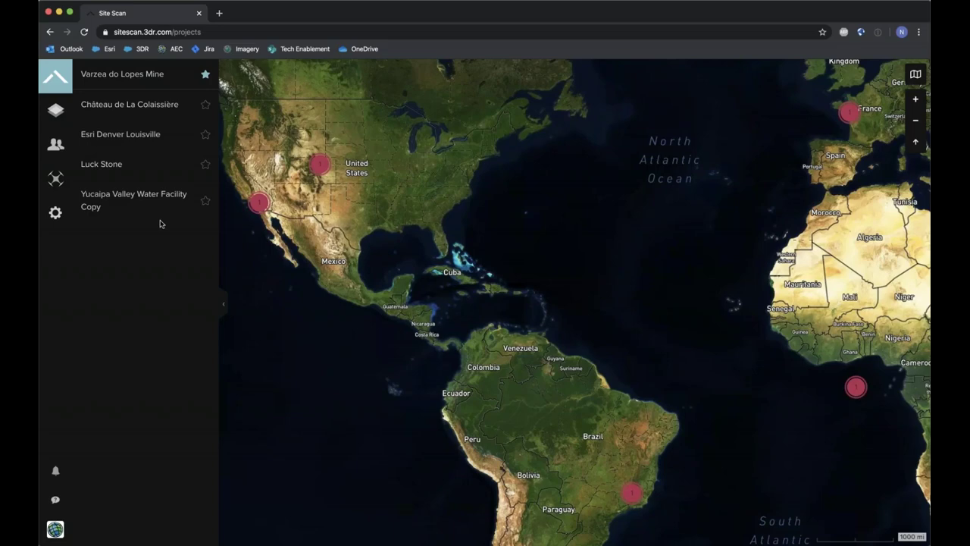
# Switch to Site Scan in the browser and review the organization's fleet vehicles and batteries
pyautogui.click(55, 179)
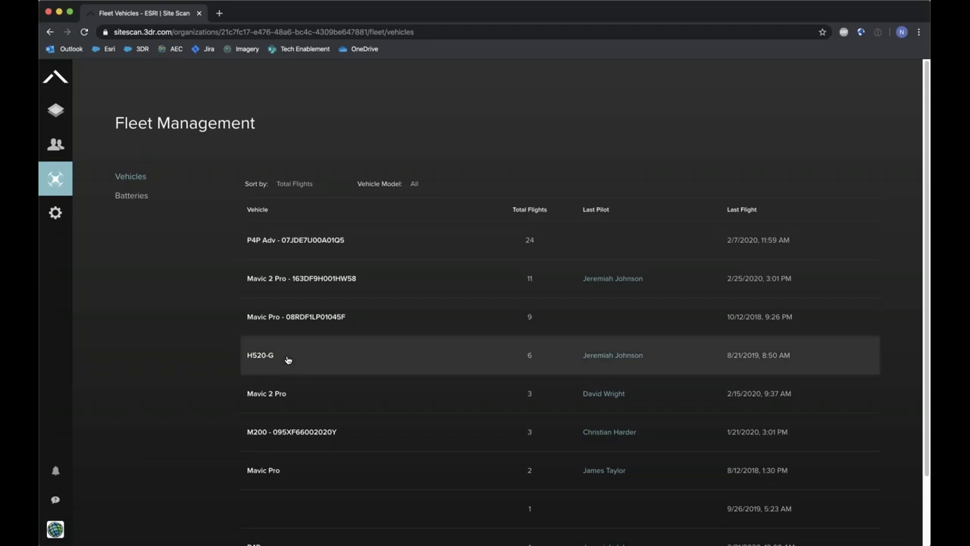
pyautogui.scroll(-2, 134, 396)
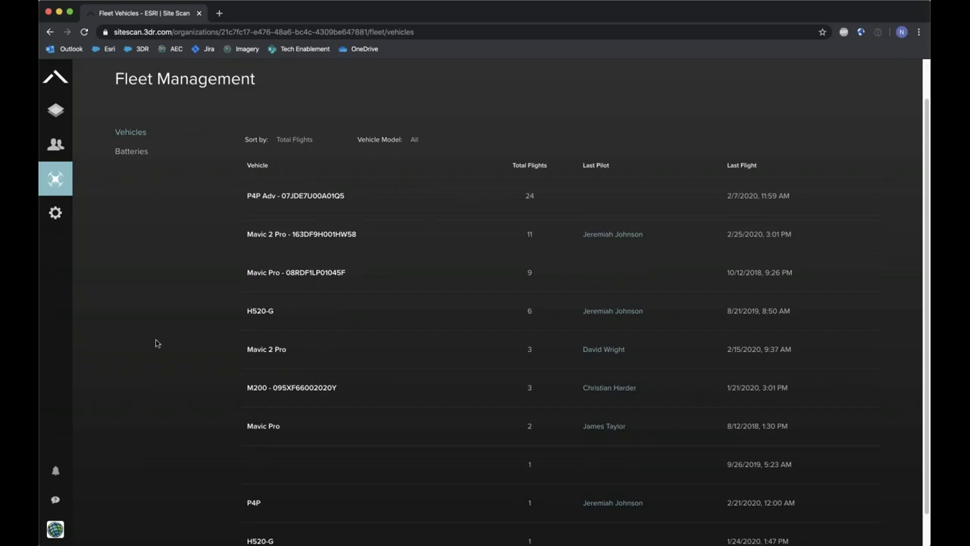
pyautogui.click(132, 152)
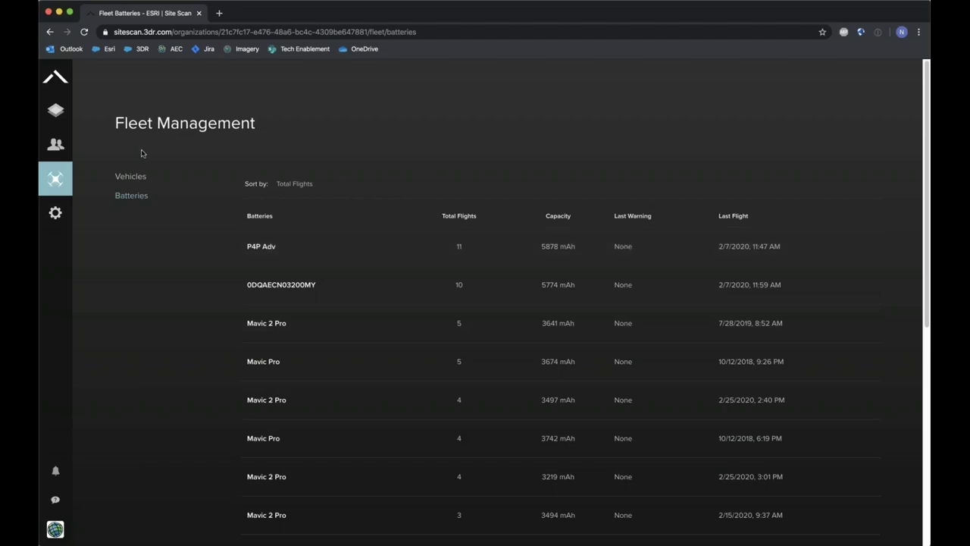
# Review the organization's team members and browse the list of all its projects
pyautogui.click(46, 144)
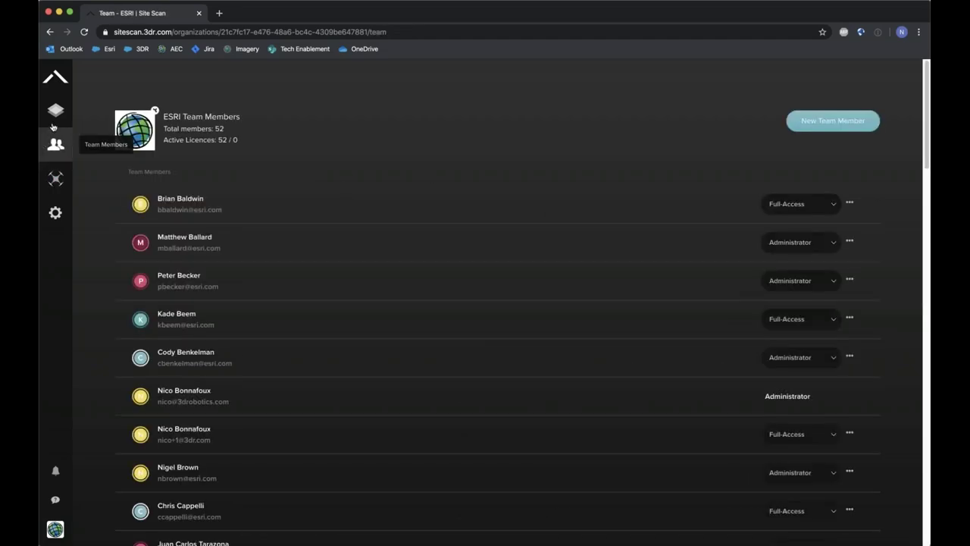
pyautogui.click(54, 120)
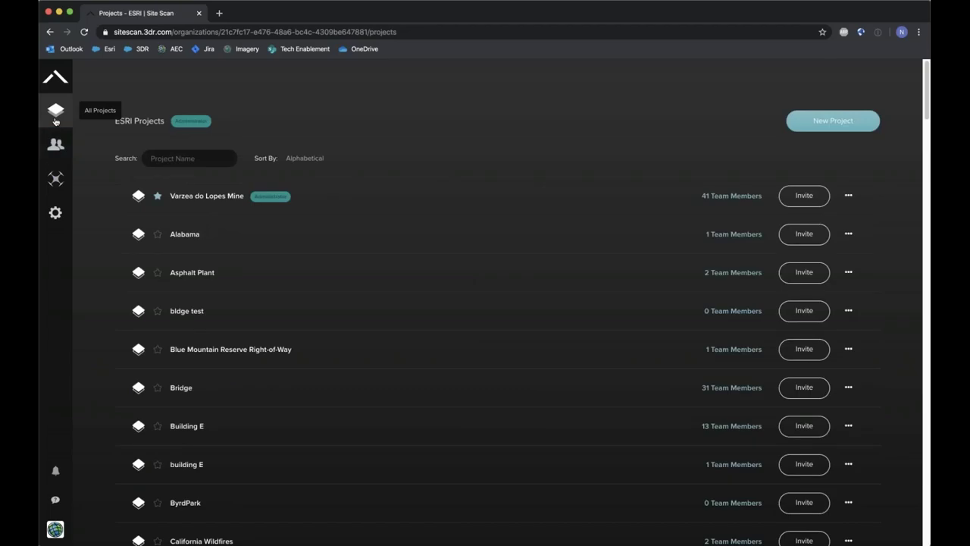
pyautogui.scroll(-2, 158, 372)
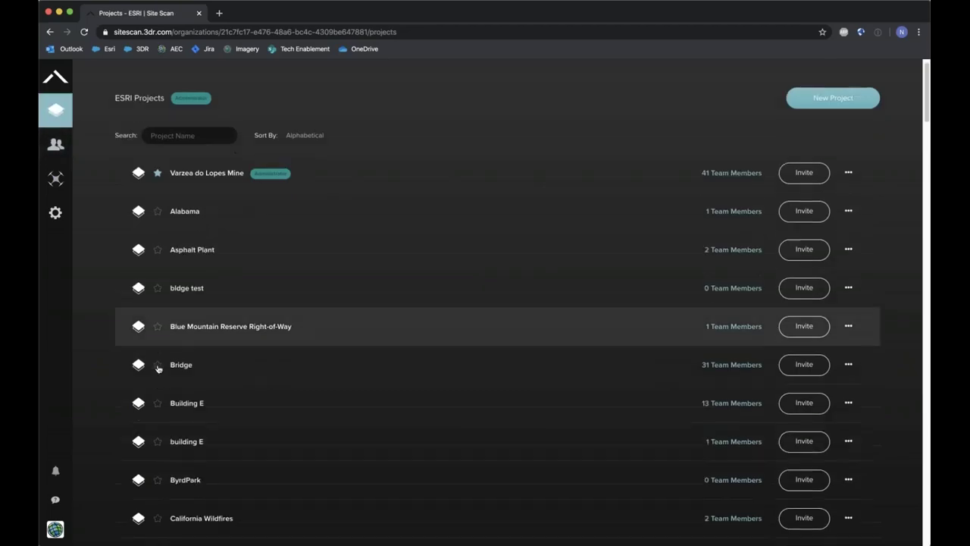
# Browse the project list and open the Varzea do Lopes Mine project's CVL_DRMINA_20180626 flight
pyautogui.scroll(-1, 157, 369)
pyautogui.scroll(-2, 157, 369)
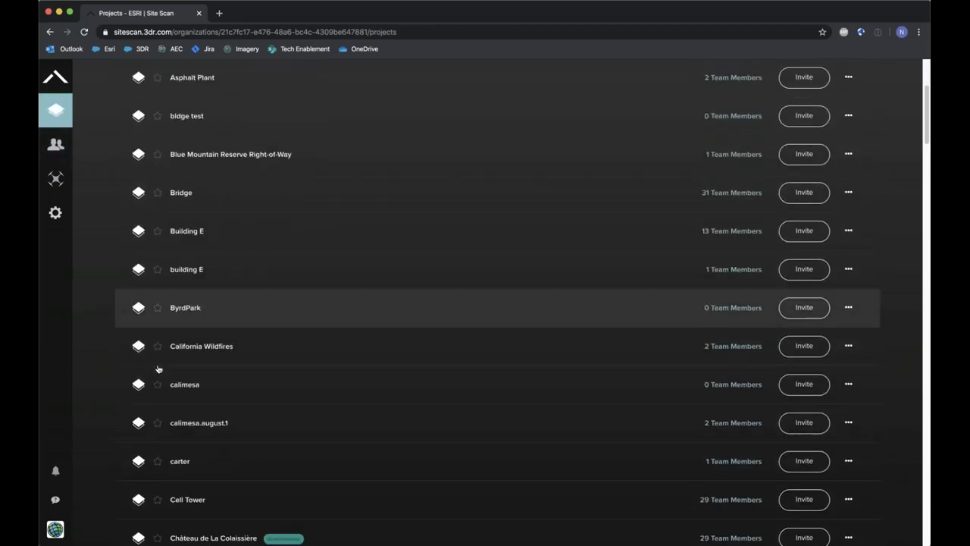
pyautogui.scroll(-2, 158, 369)
pyautogui.scroll(5, 158, 370)
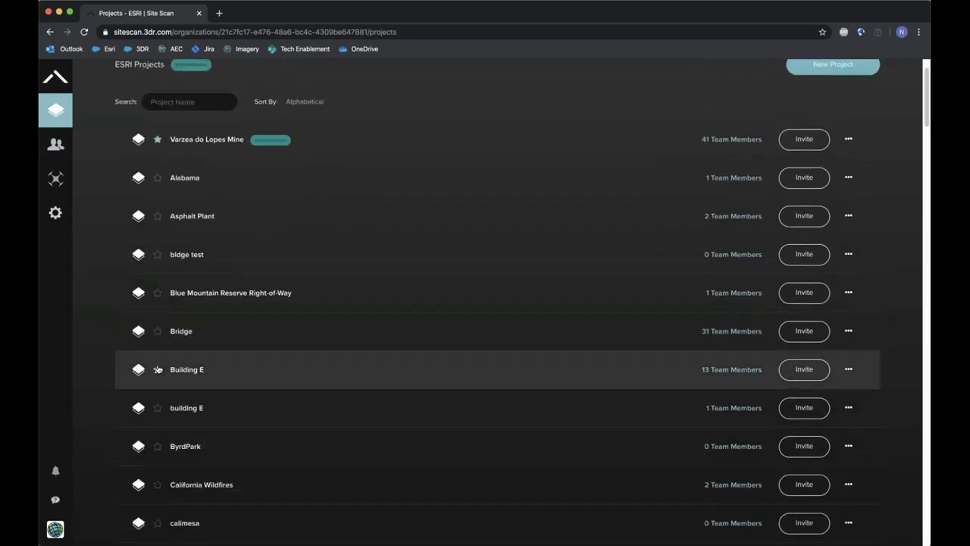
pyautogui.click(189, 144)
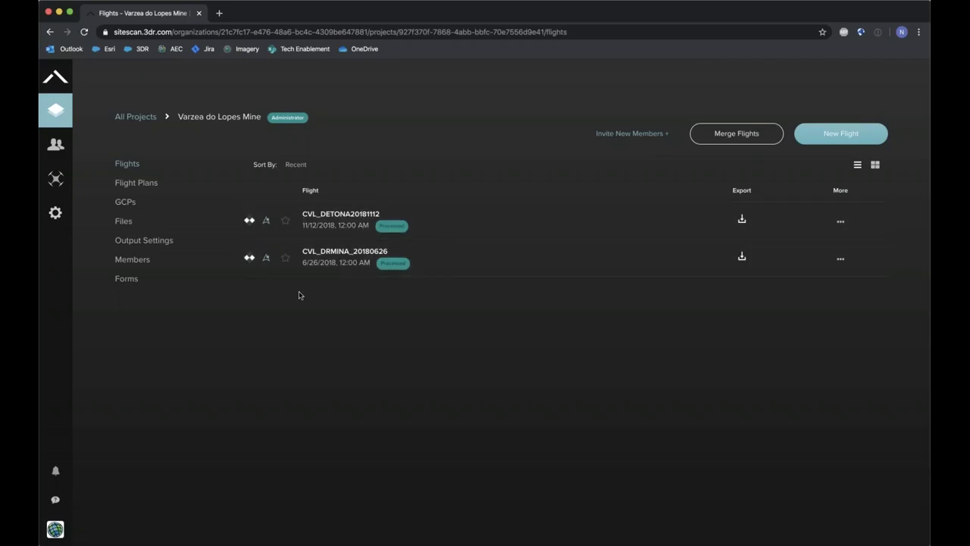
pyautogui.click(343, 264)
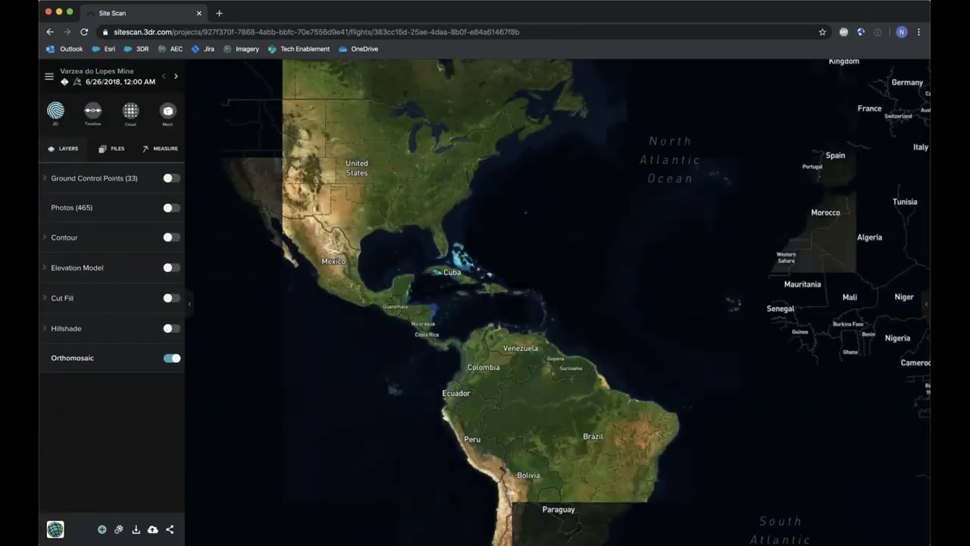
# Show the flight's photo locations in place of the orthomosaic and preview the aerial photo DJI_0841.JPG
pyautogui.click(173, 358)
pyautogui.click(168, 209)
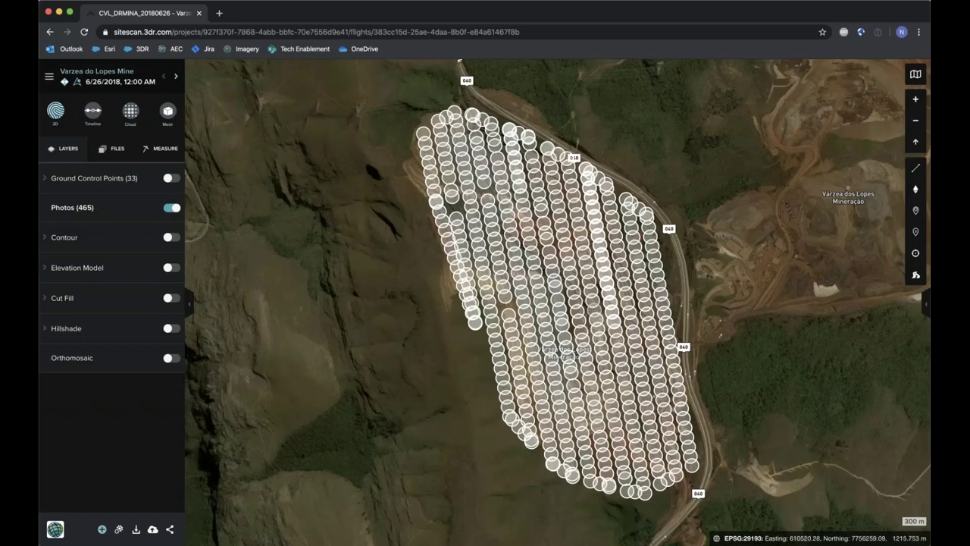
pyautogui.click(576, 301)
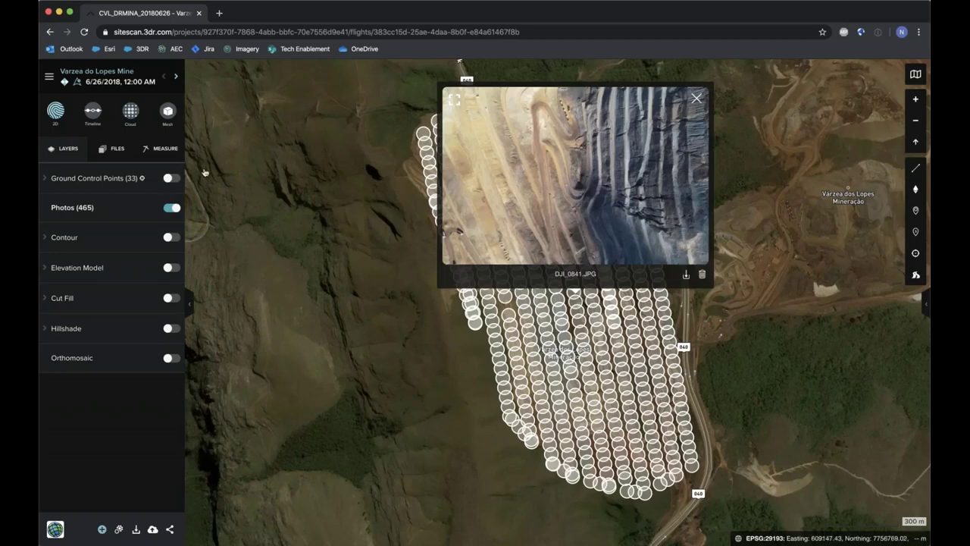
pyautogui.click(697, 99)
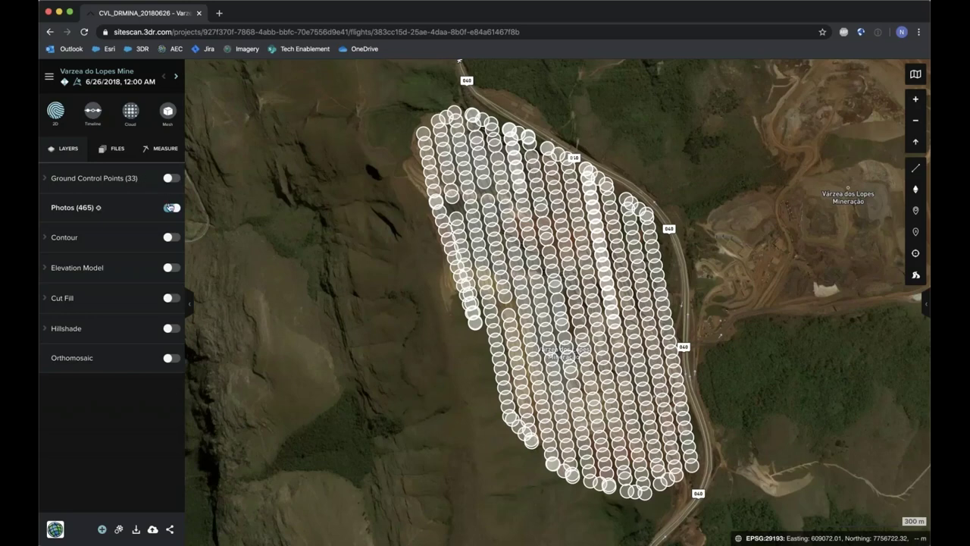
# Replace the photo locations on the map with the orthomosaic layer
pyautogui.click(171, 207)
pyautogui.click(171, 208)
pyautogui.click(172, 359)
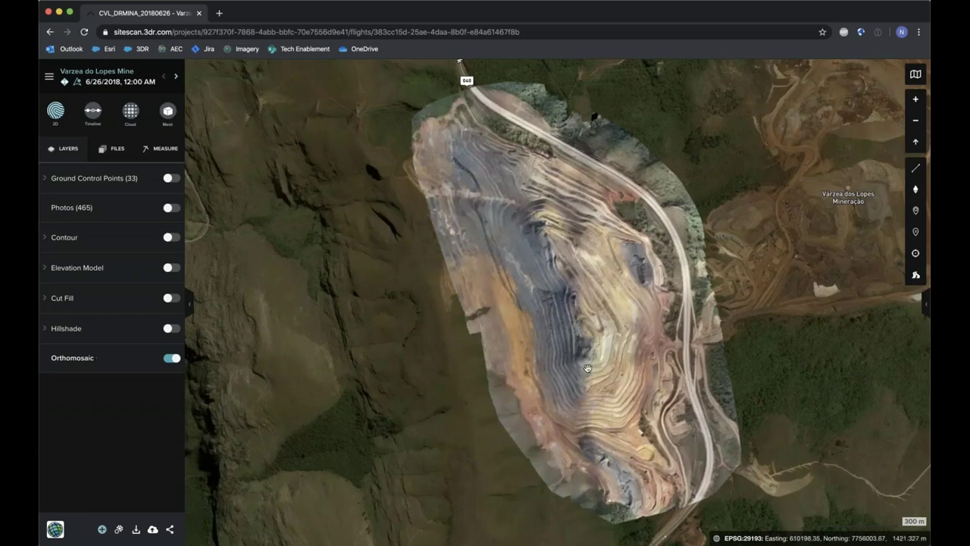
# Examine the pit up close on the orthomosaic and with the elevation model temporarily overlaid
pyautogui.moveTo(590, 326); pyautogui.dragTo(534, 328)
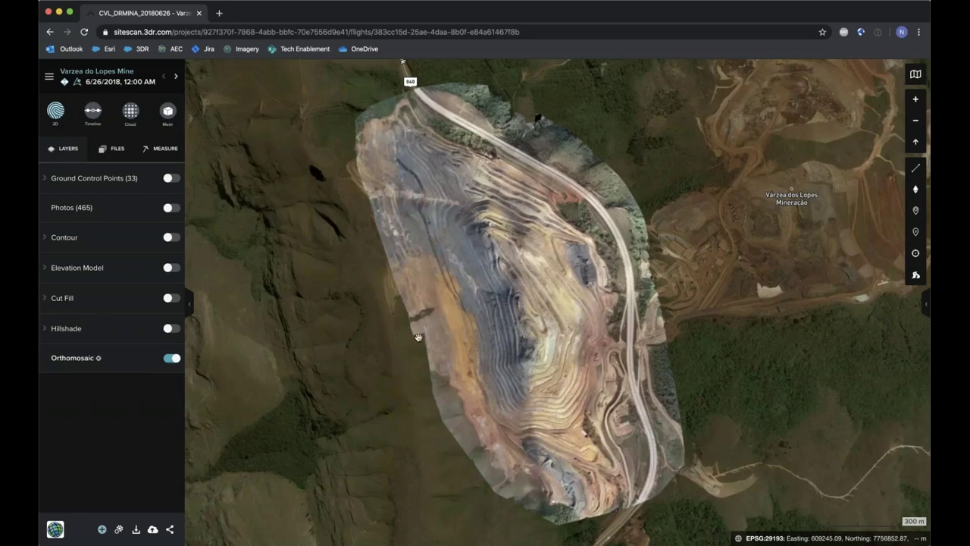
pyautogui.scroll(5, 542, 339)
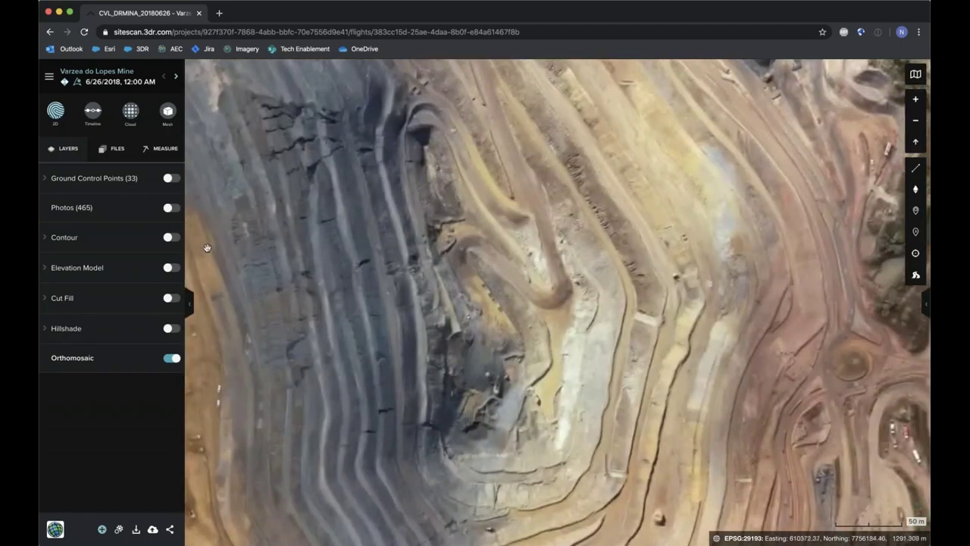
pyautogui.click(168, 268)
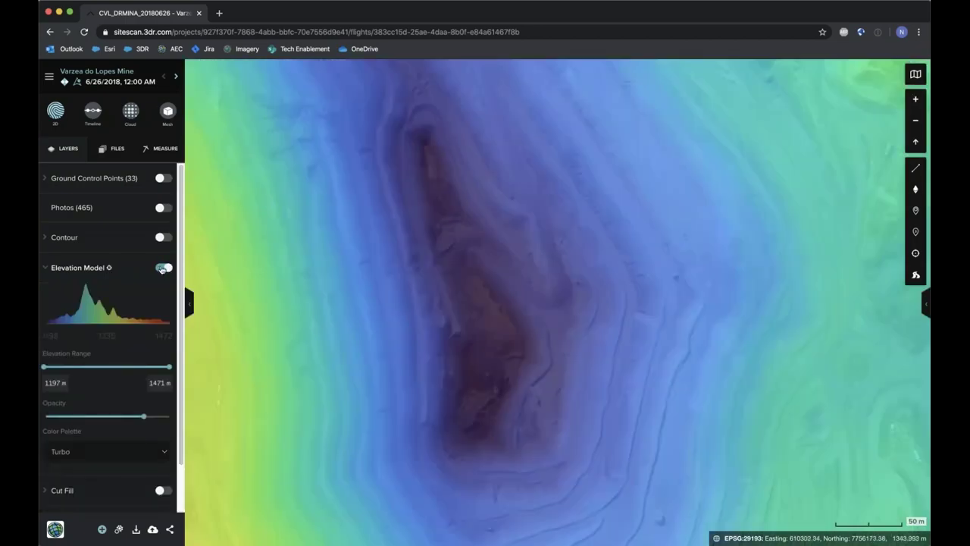
pyautogui.click(162, 268)
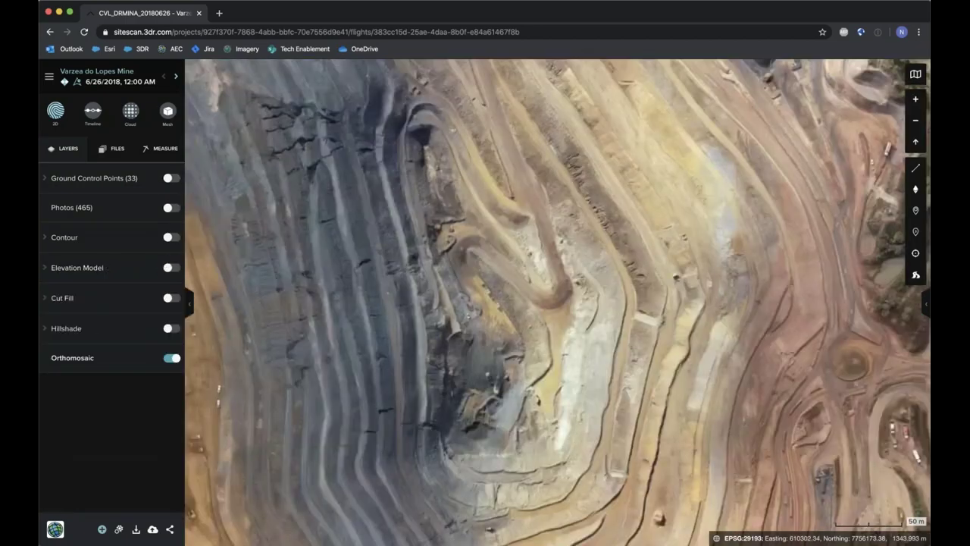
# Overlay contours on the orthomosaic, with the major interval set to 5 m and coloured red
pyautogui.click(170, 240)
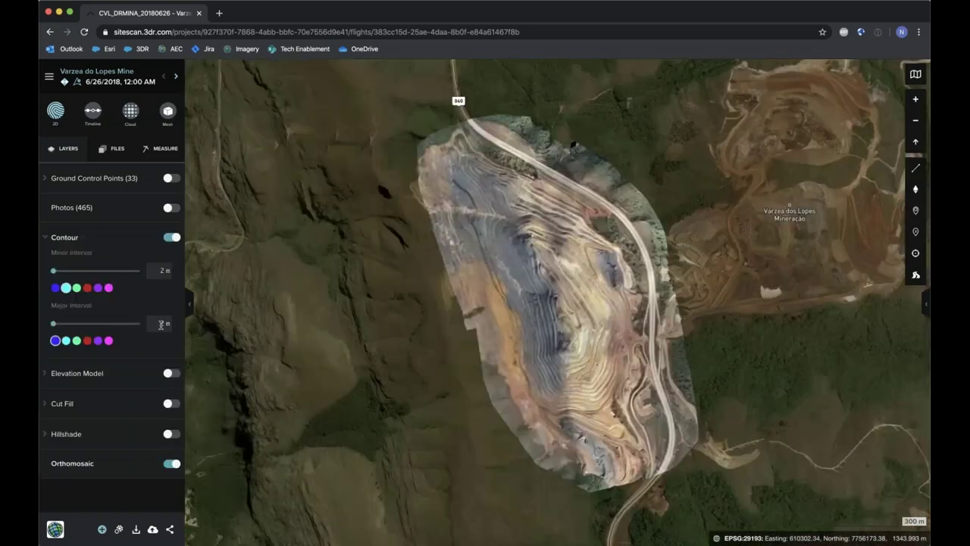
pyautogui.doubleClick(159, 321)
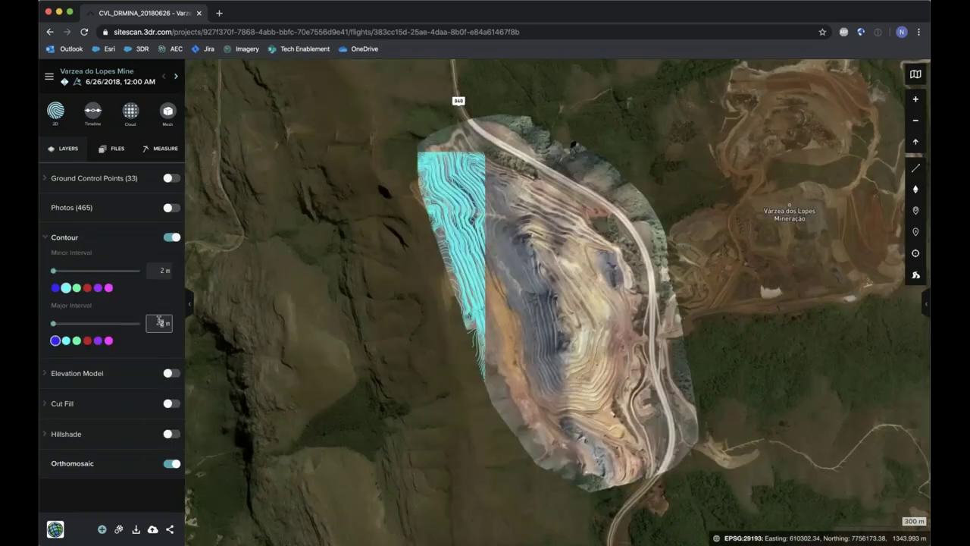
pyautogui.write('5')
pyautogui.click(88, 343)
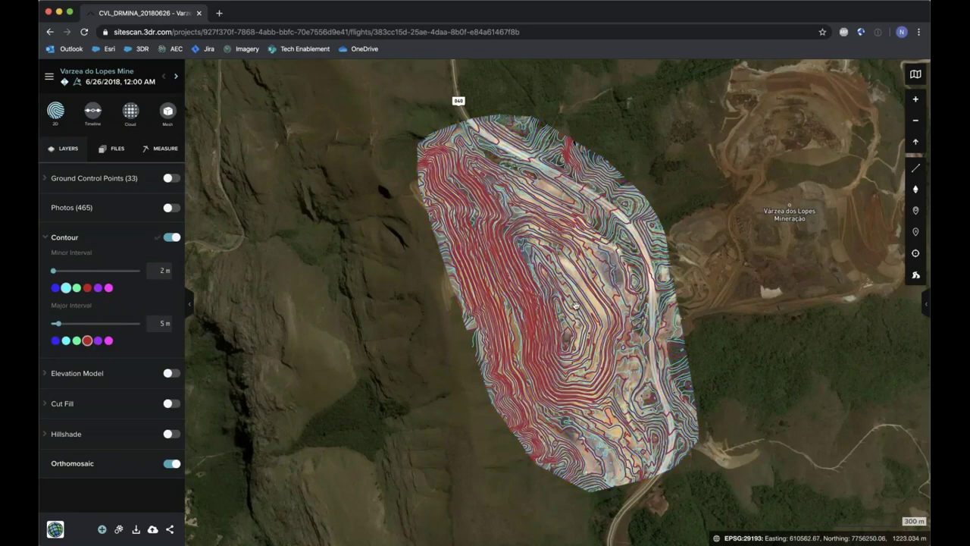
# Examine the contour lines and their elevation labels inside the pit, and hide the contour layer
pyautogui.scroll(5, 576, 305)
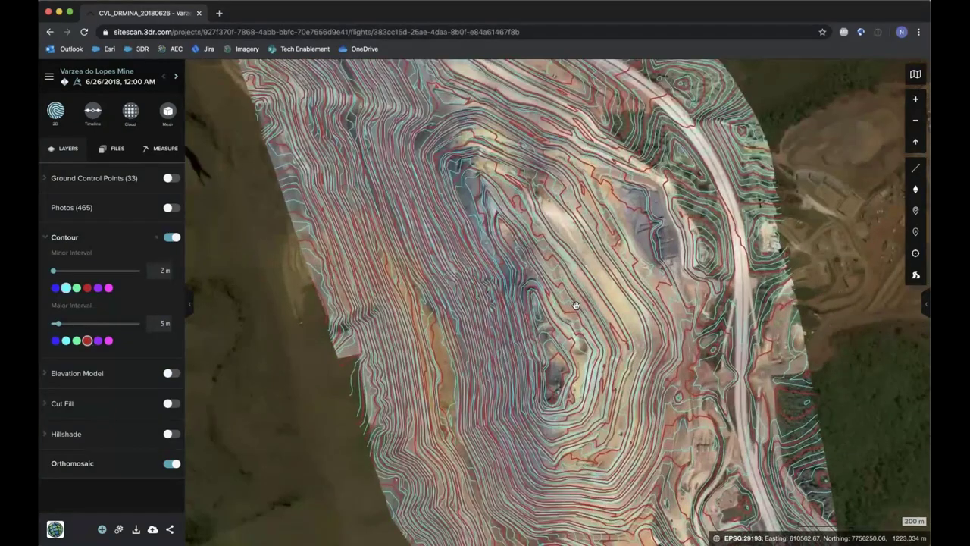
pyautogui.scroll(5, 576, 305)
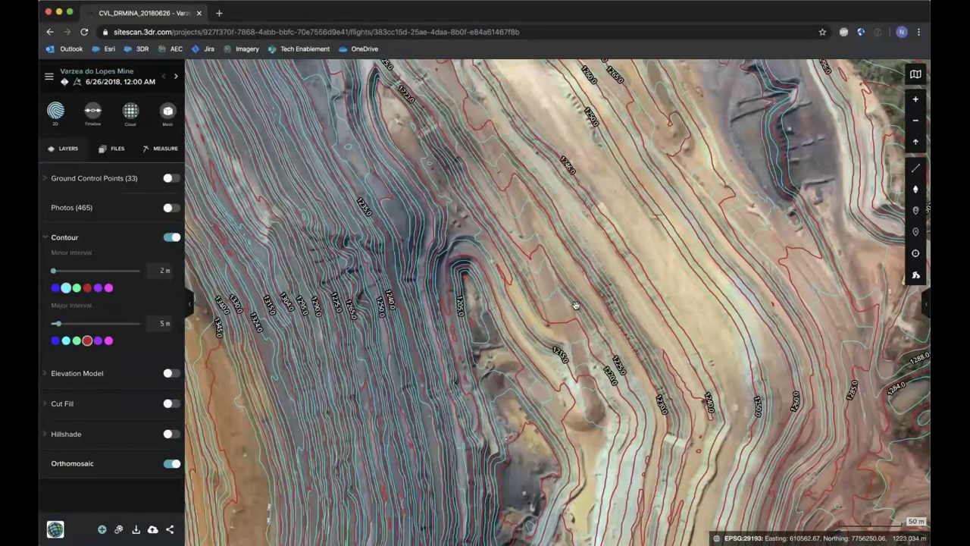
pyautogui.click(173, 238)
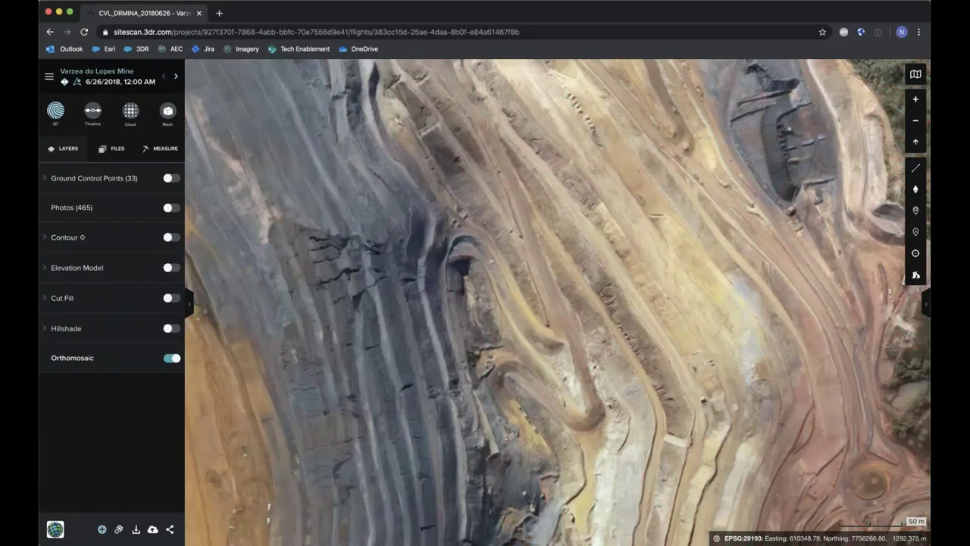
# Compare the CVL_DRMINA_20180626 and CVL_DETONA20181112 flights with the timeline swipe around the pit and highway, and return to the flight view
pyautogui.click(91, 114)
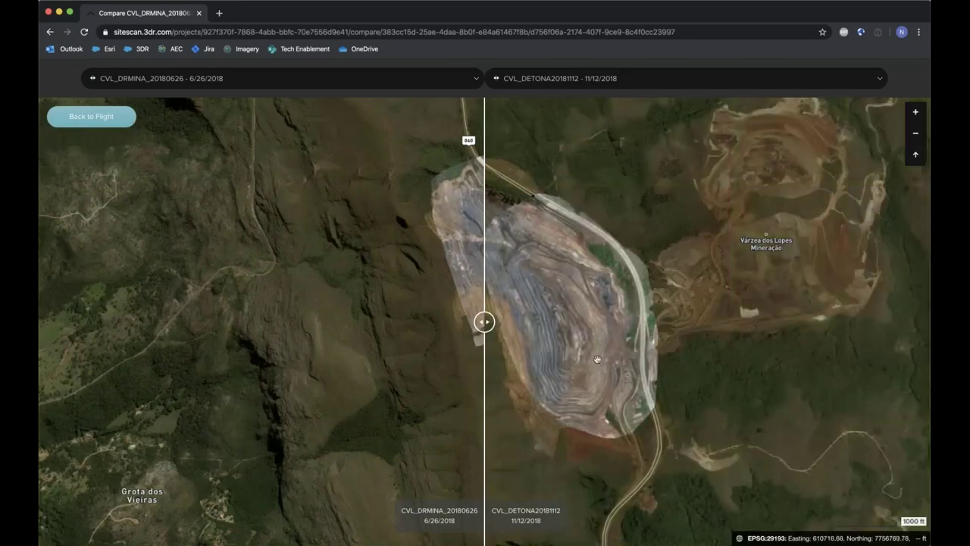
pyautogui.scroll(3, 597, 365)
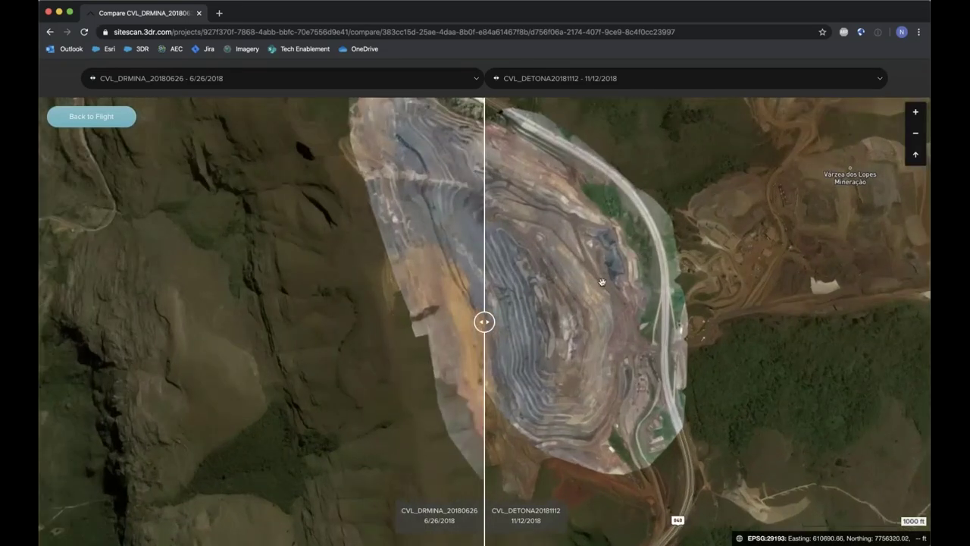
pyautogui.scroll(5, 598, 295)
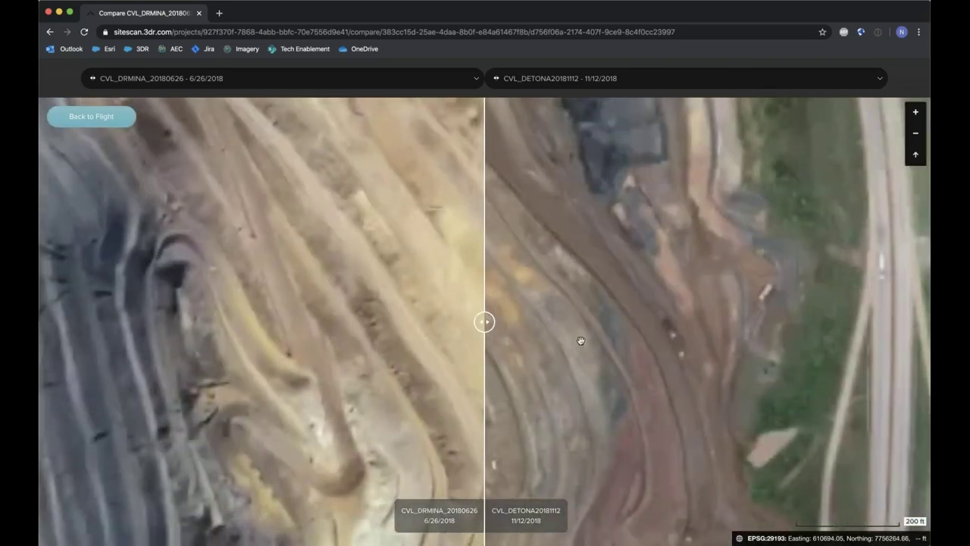
pyautogui.moveTo(546, 325); pyautogui.dragTo(511, 279)
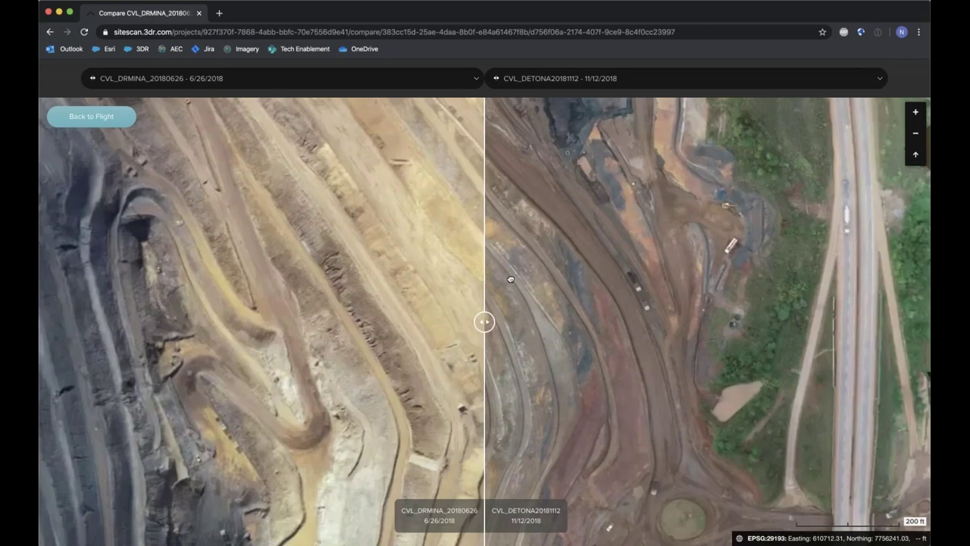
pyautogui.moveTo(580, 462); pyautogui.dragTo(428, 377)
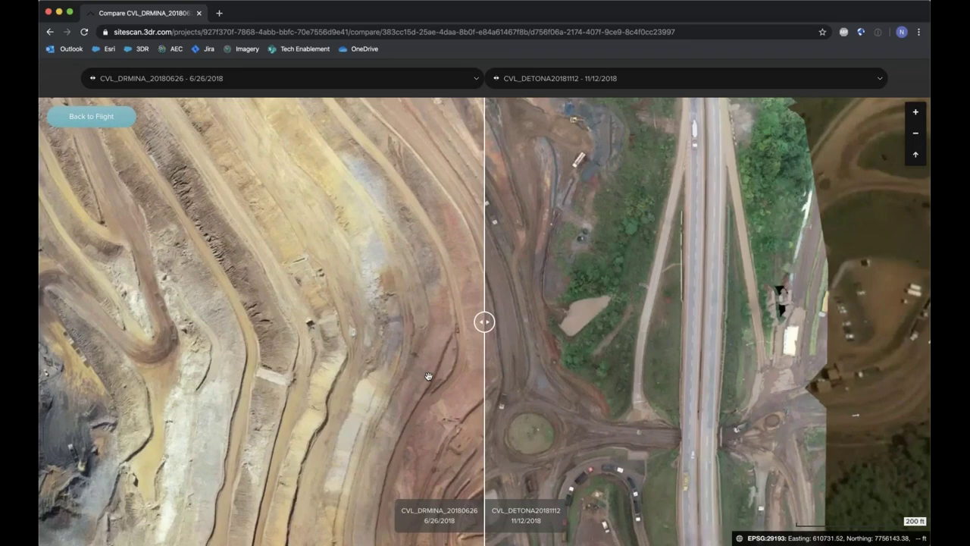
pyautogui.moveTo(415, 367); pyautogui.dragTo(330, 320)
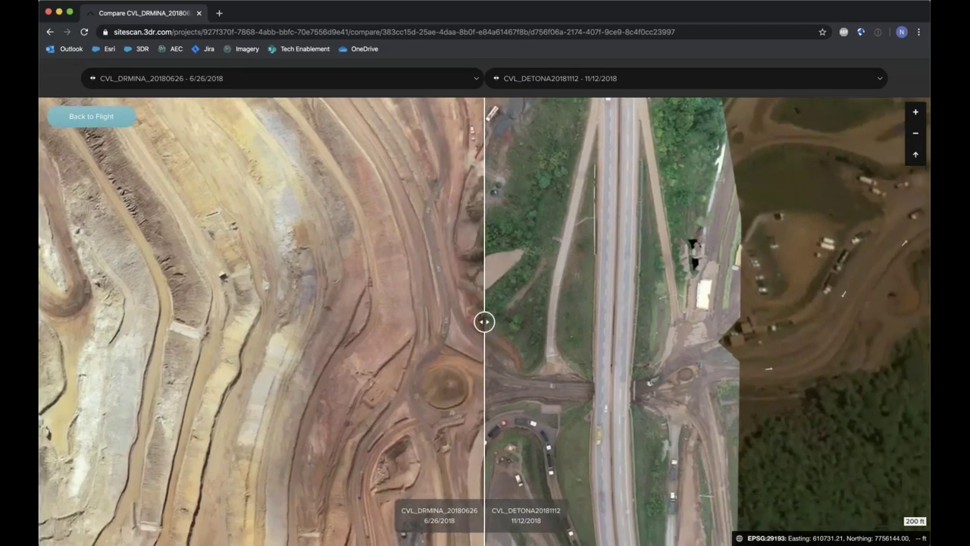
pyautogui.scroll(-2, 518, 338)
pyautogui.moveTo(484, 321); pyautogui.dragTo(186, 321)
pyautogui.click(91, 116)
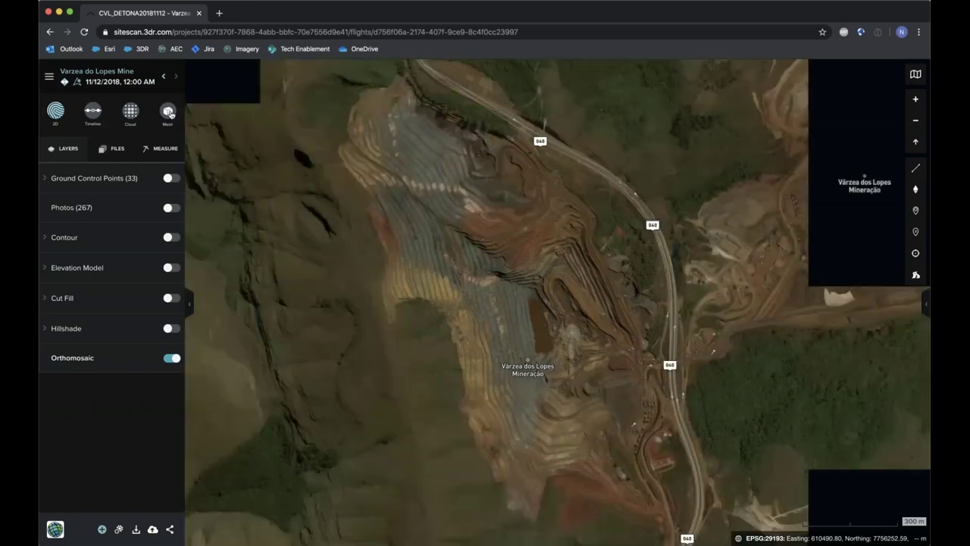
# Inspect the 3D mesh of the 11/12/2018 flight, examining the pit benches from several angles and distances
pyautogui.click(169, 112)
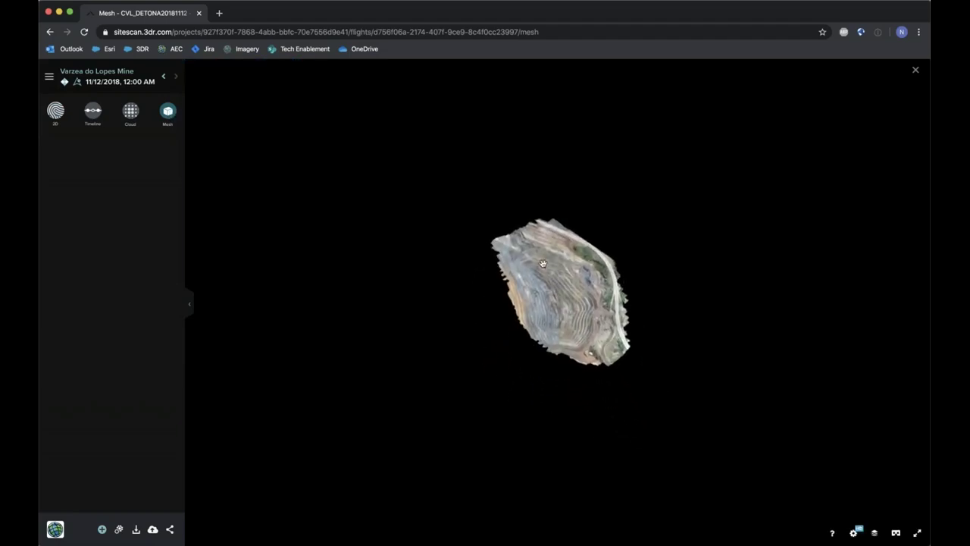
pyautogui.scroll(5, 571, 303)
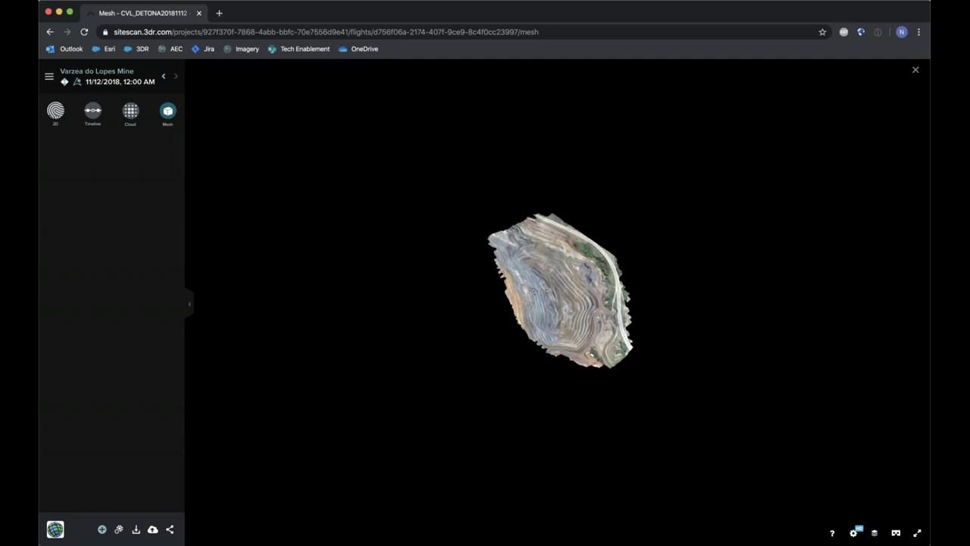
pyautogui.scroll(5, 576, 347)
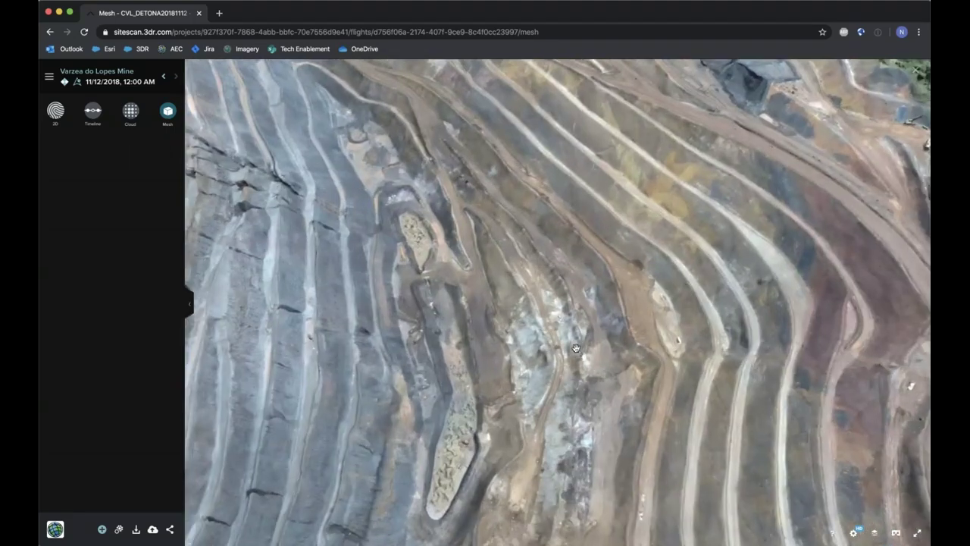
pyautogui.scroll(-3, 576, 348)
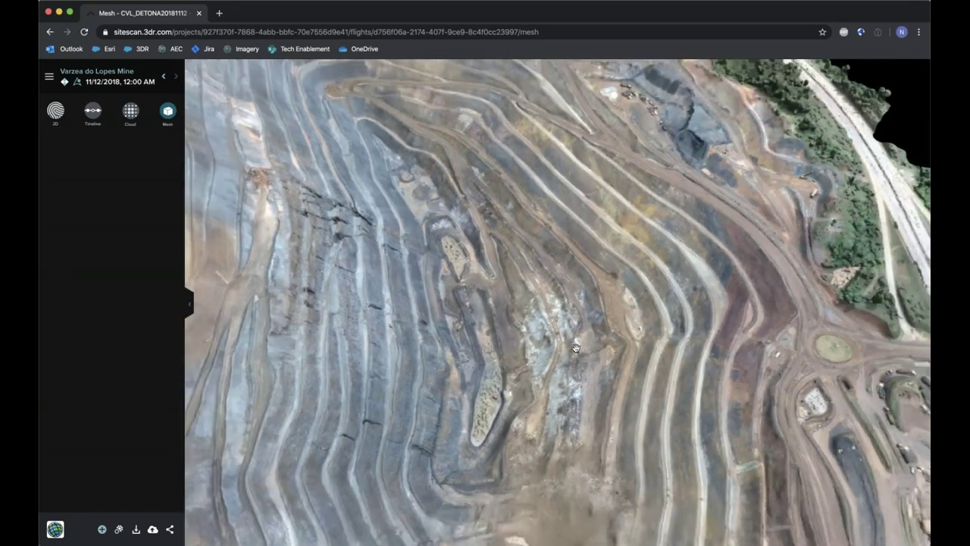
pyautogui.scroll(-2, 576, 348)
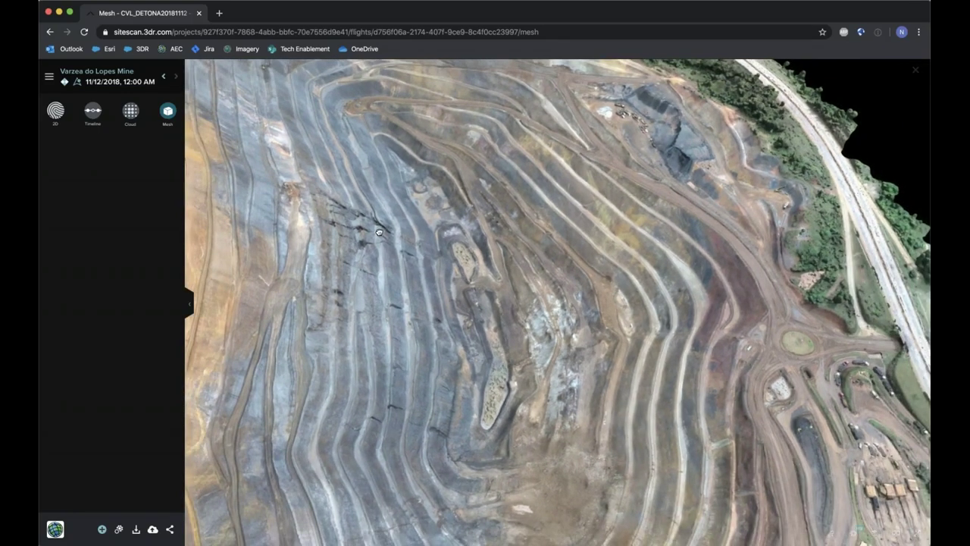
pyautogui.moveTo(381, 231); pyautogui.dragTo(366, 238)
pyautogui.scroll(-5, 329, 253)
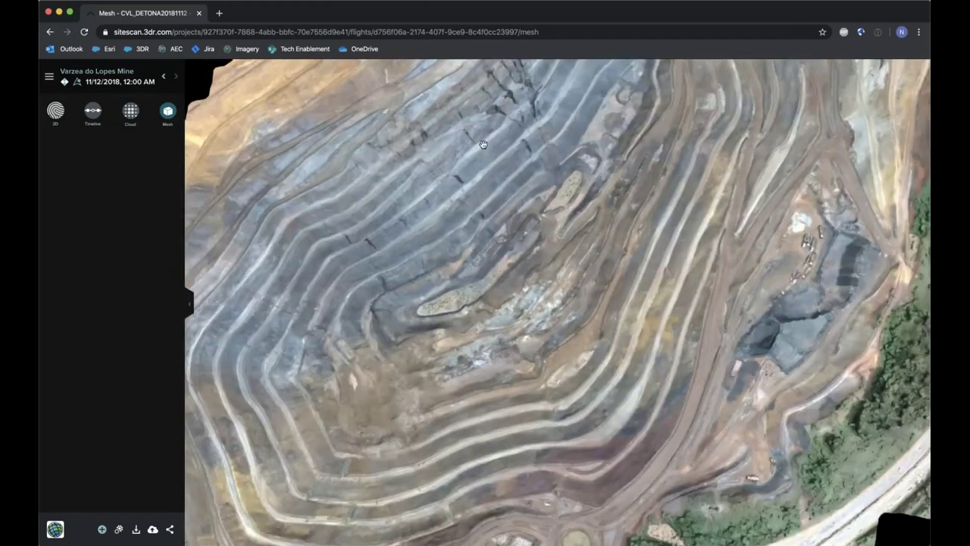
pyautogui.scroll(5, 599, 303)
pyautogui.moveTo(599, 303); pyautogui.dragTo(463, 339)
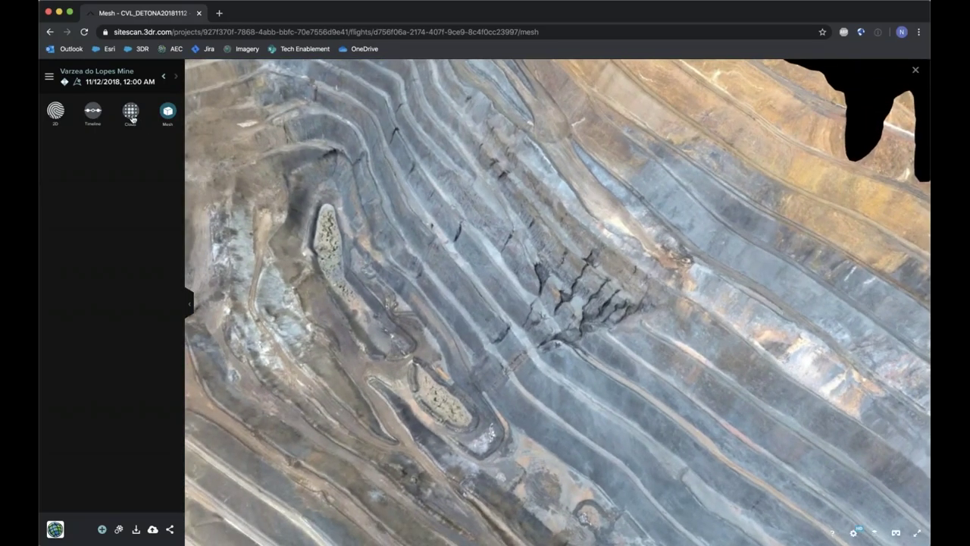
# Show the 11/12/2018 flight's point cloud with the point budget raised to 10,000,000
pyautogui.click(131, 113)
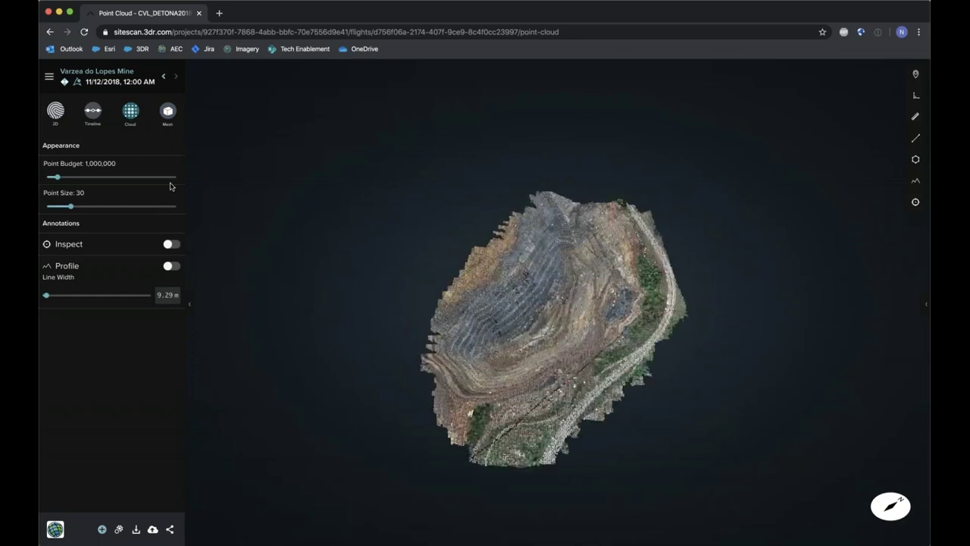
pyautogui.click(172, 178)
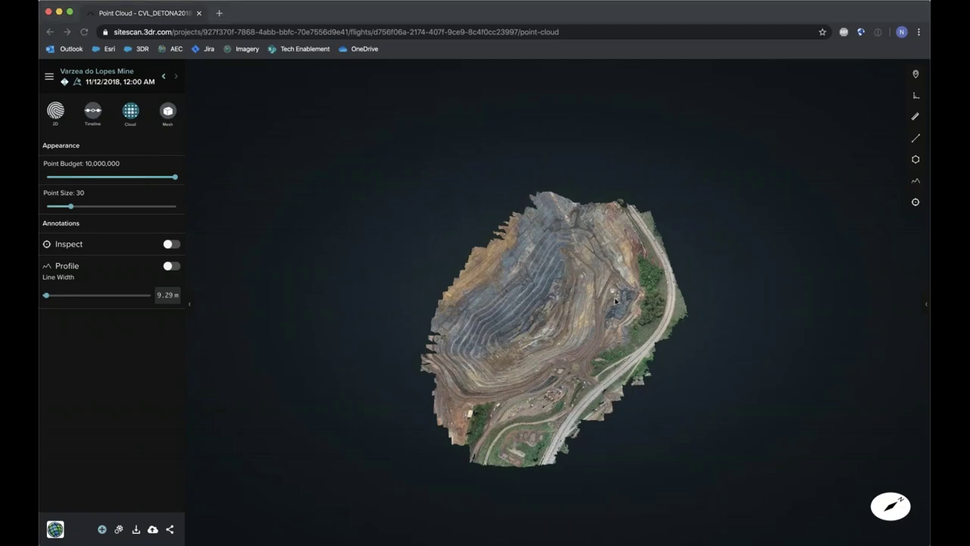
pyautogui.scroll(3, 531, 320)
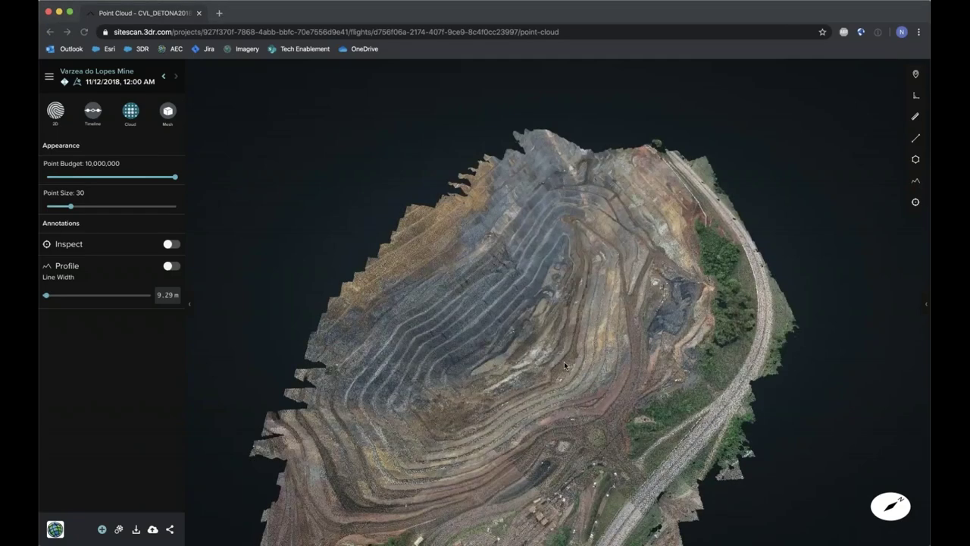
# Draw a height profile across the pit from the ochre slope to the dark excavation near the highway, with a 9.09 m line width
pyautogui.scroll(3, 564, 361)
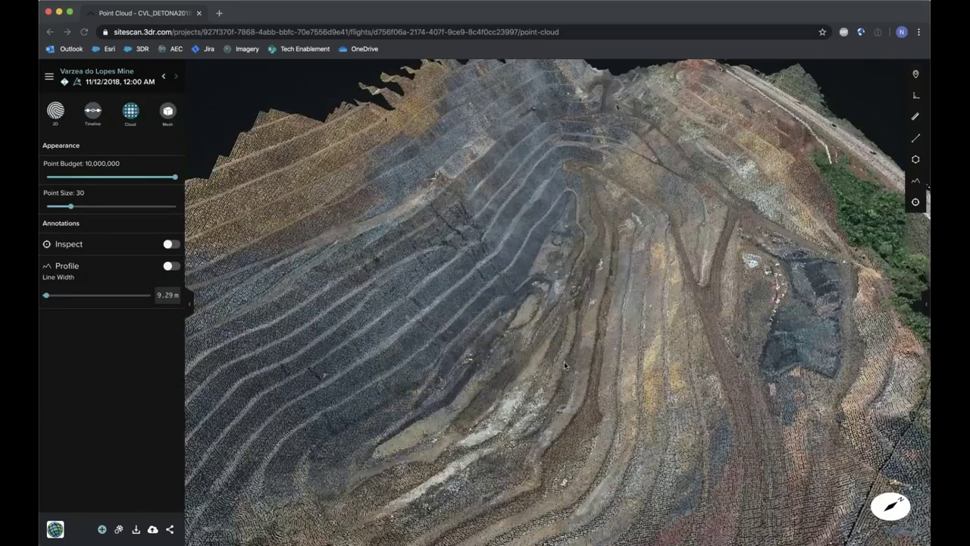
pyautogui.scroll(-5, 564, 361)
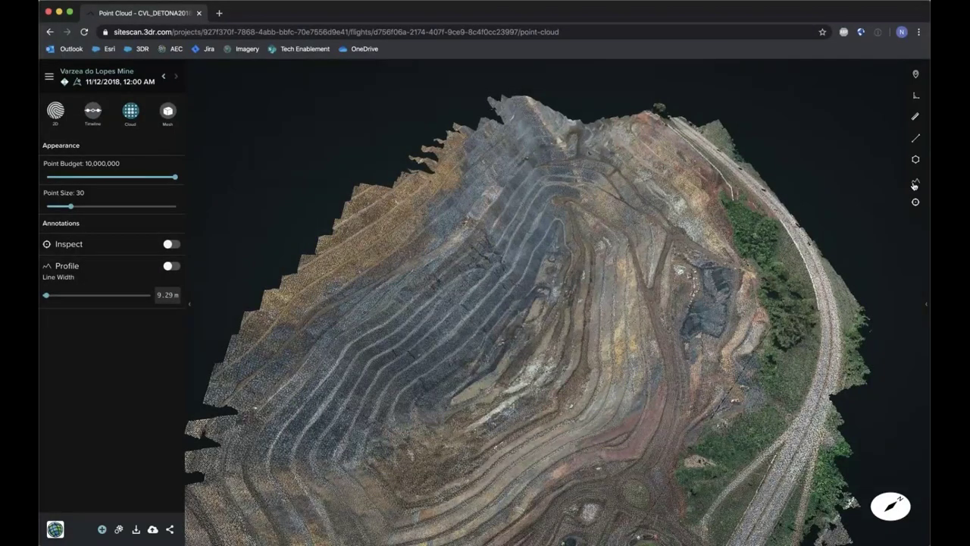
pyautogui.click(915, 183)
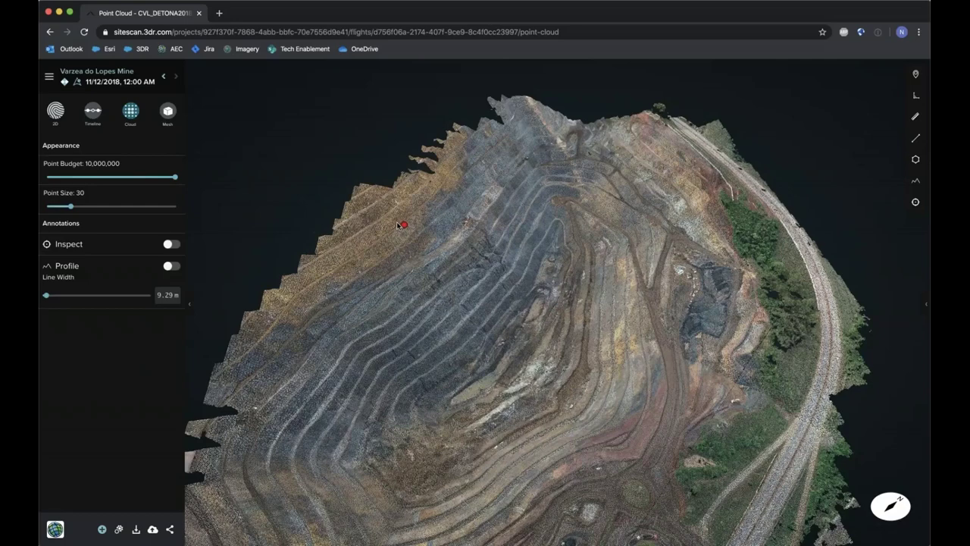
pyautogui.click(397, 223)
pyautogui.doubleClick(702, 326)
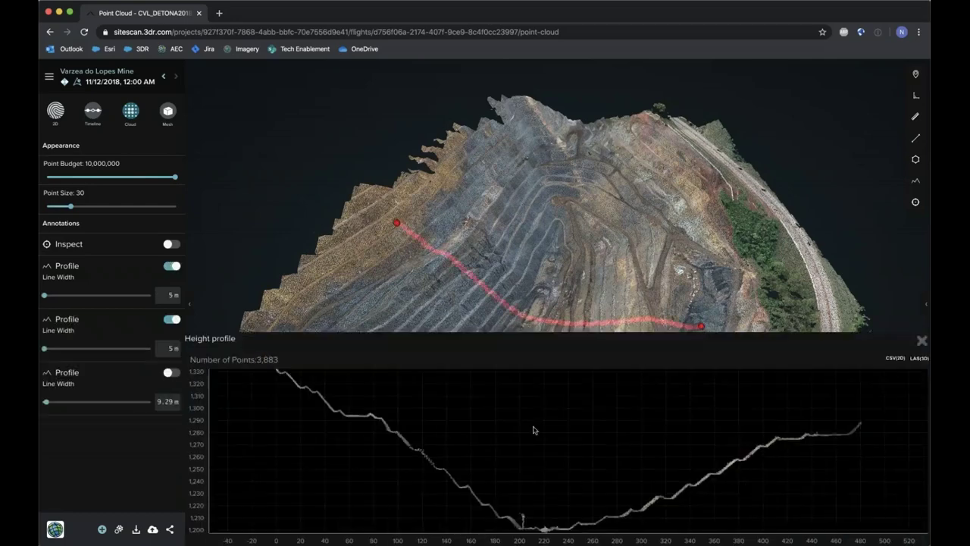
pyautogui.moveTo(474, 504)
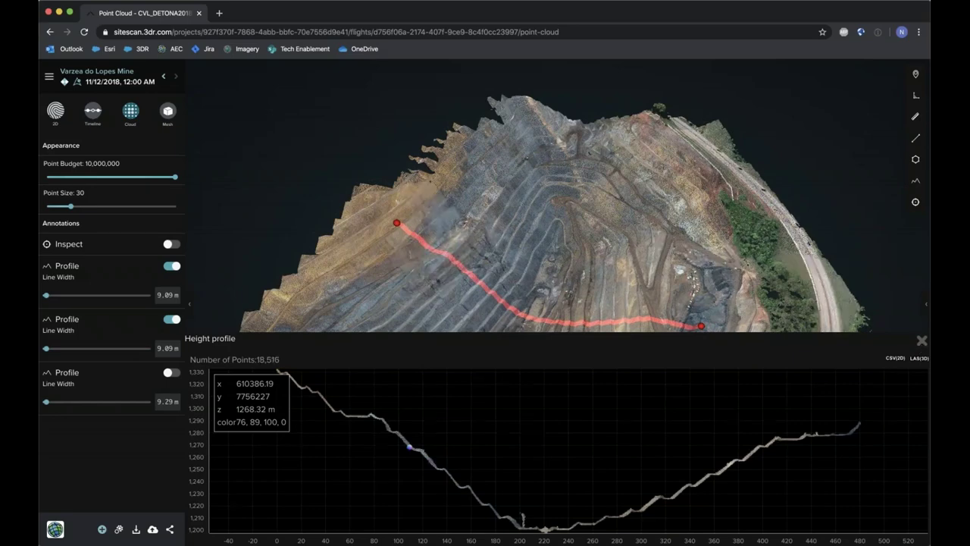
pyautogui.click(922, 340)
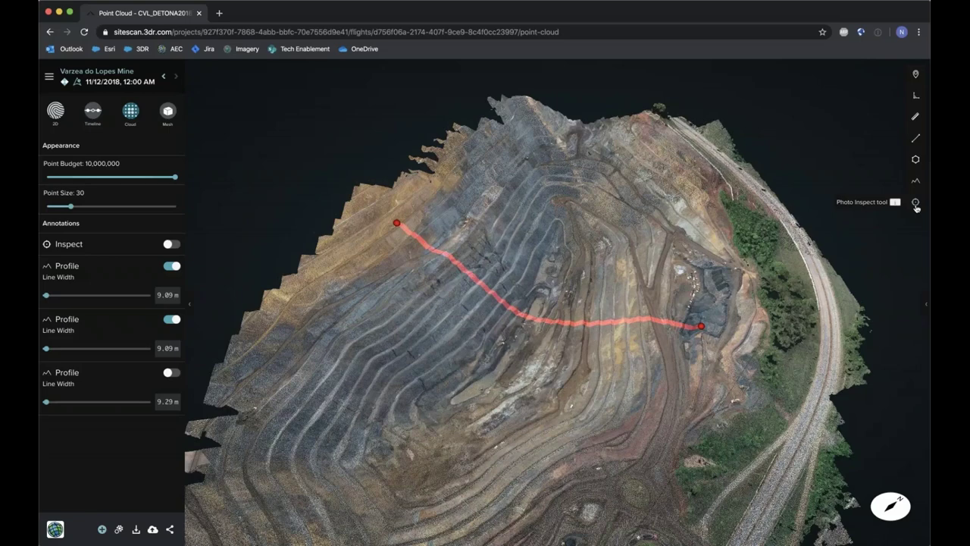
# Place a photo inspect point at the haul road junction below the pit and review its nearby drone images
pyautogui.click(917, 204)
pyautogui.click(716, 418)
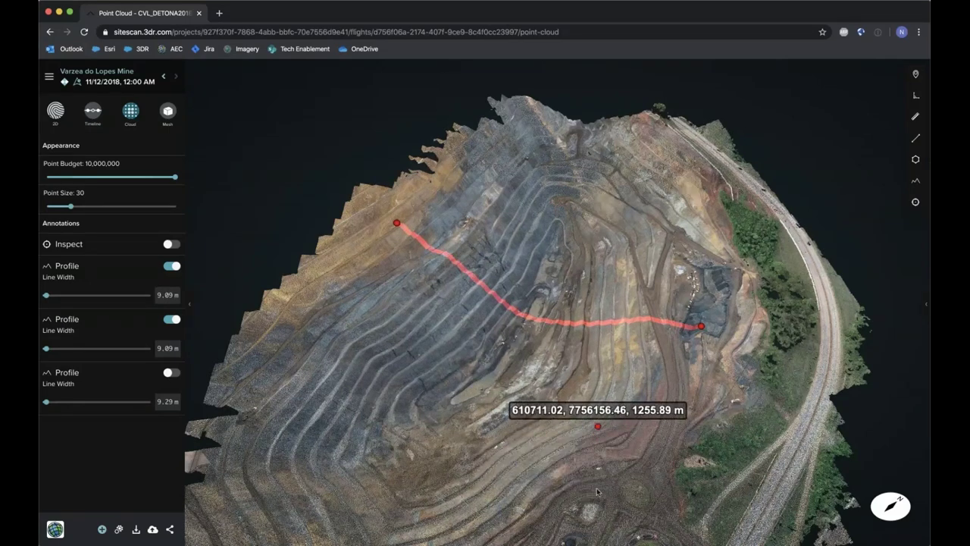
pyautogui.click(636, 493)
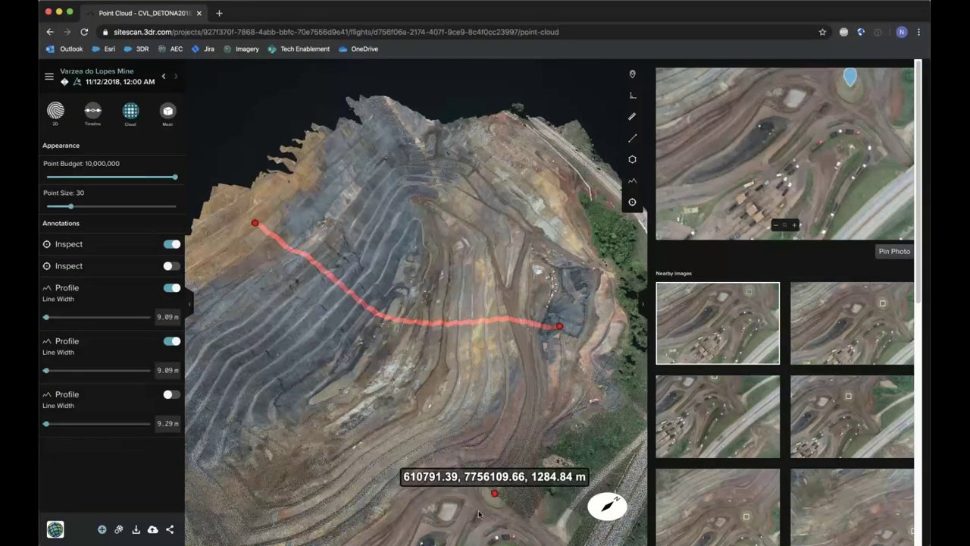
pyautogui.moveTo(478, 515); pyautogui.dragTo(509, 500)
pyautogui.moveTo(866, 288)
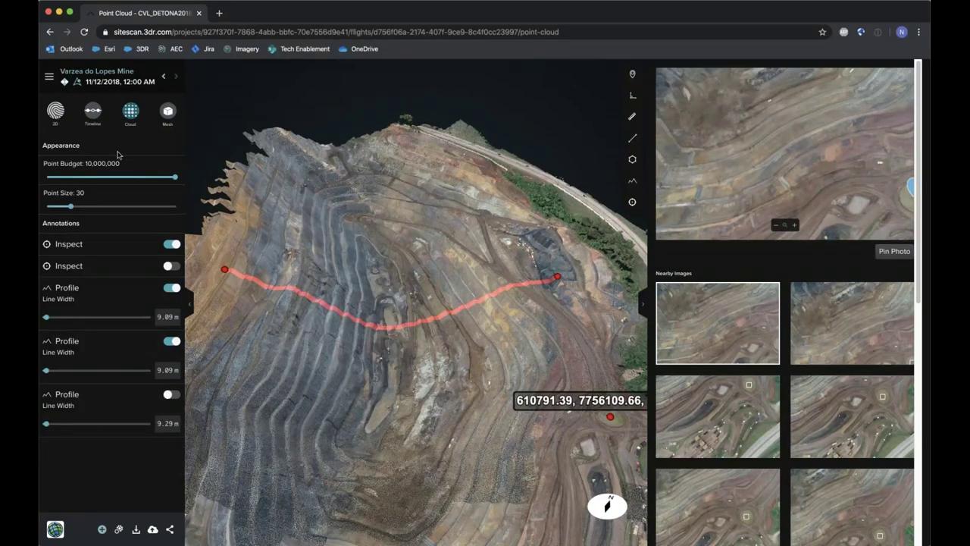
# Show the 2D orthomosaic of the earlier 6/26/2018 flight
pyautogui.click(55, 110)
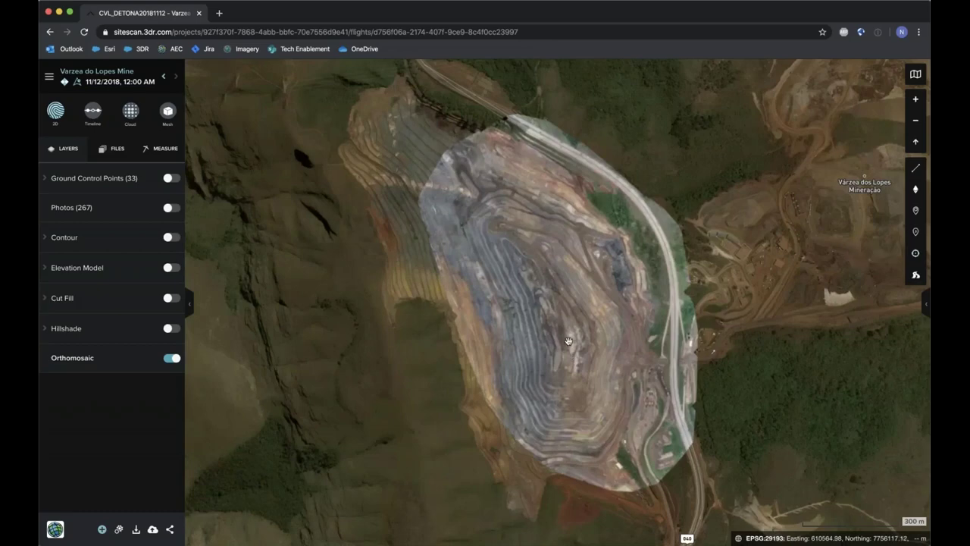
pyautogui.scroll(3, 569, 341)
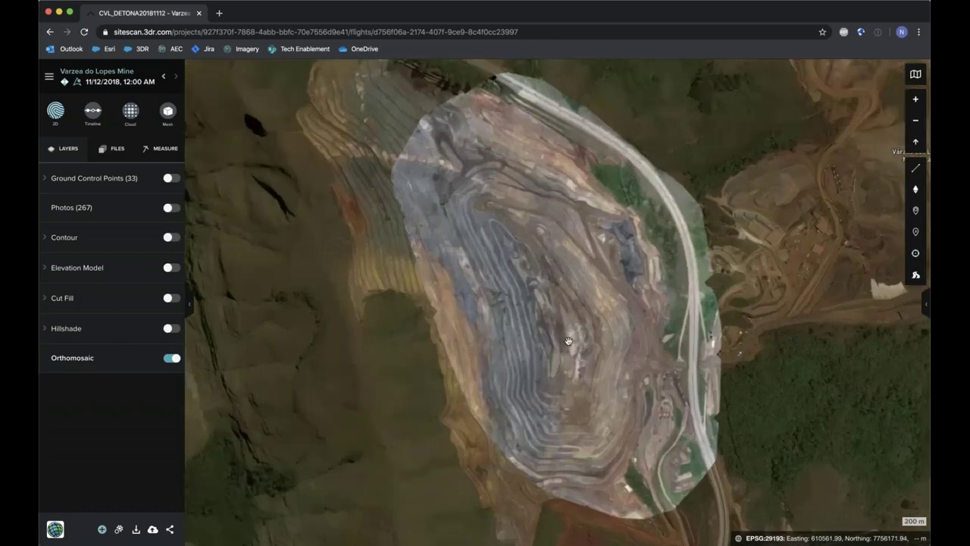
pyautogui.click(163, 77)
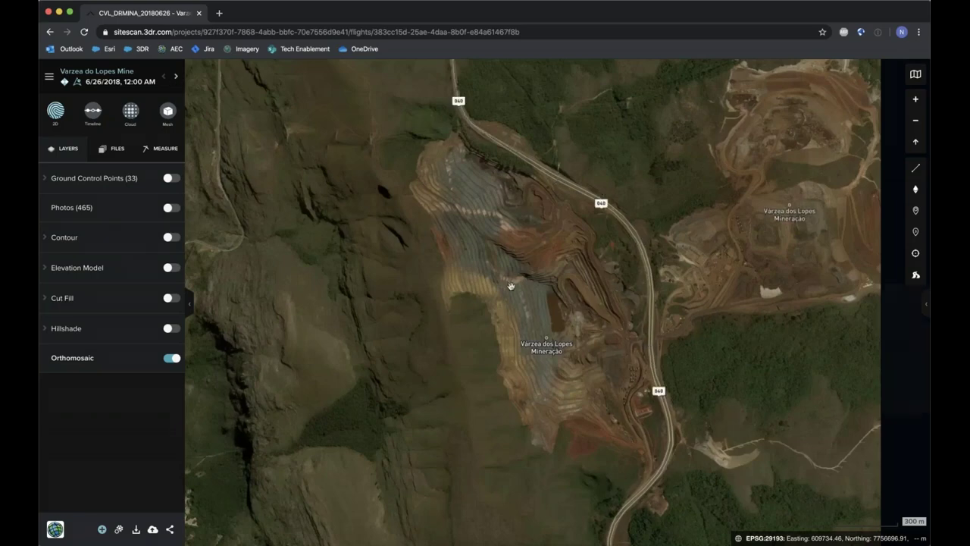
# Outline the dark raised bench beside the curved haul road near the highway with a volume measurement polygon
pyautogui.scroll(5, 615, 284)
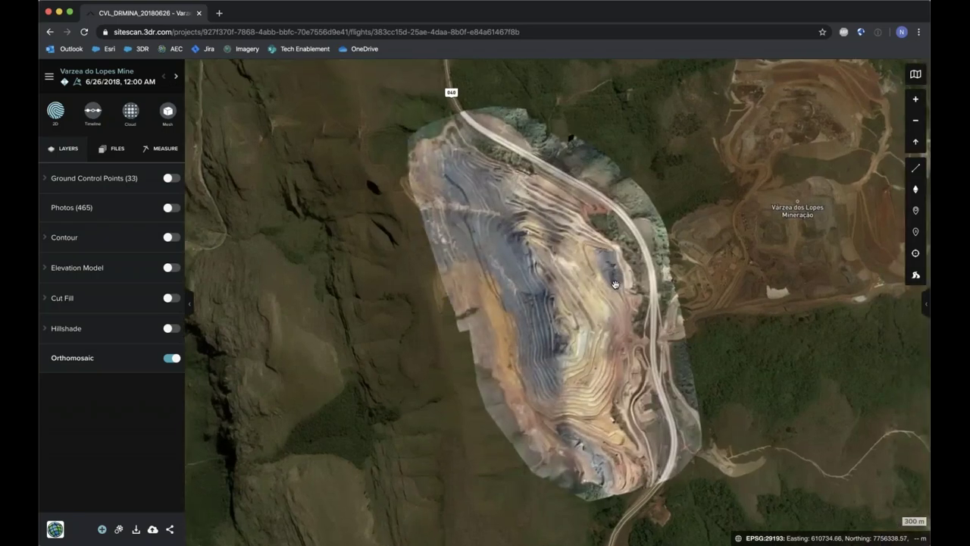
pyautogui.scroll(5, 615, 284)
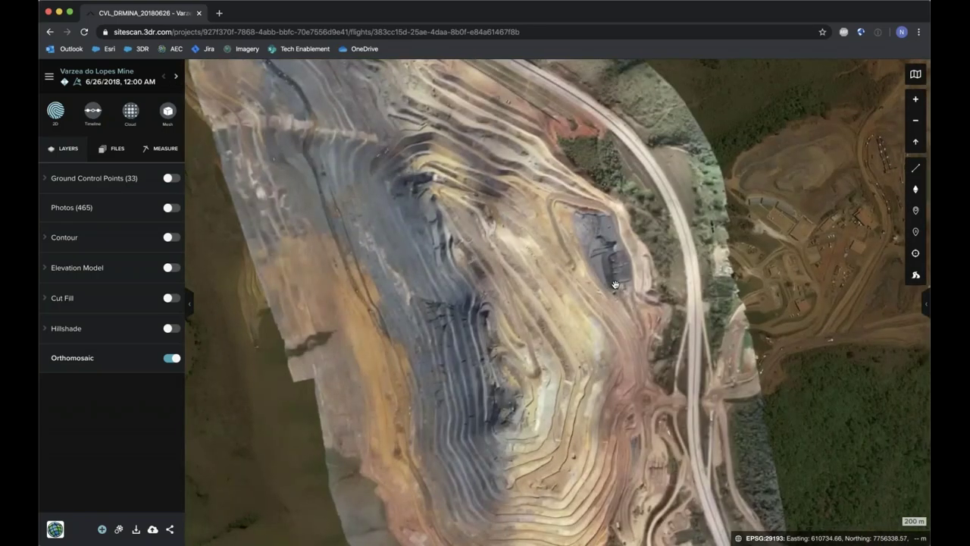
pyautogui.moveTo(590, 207); pyautogui.dragTo(588, 235)
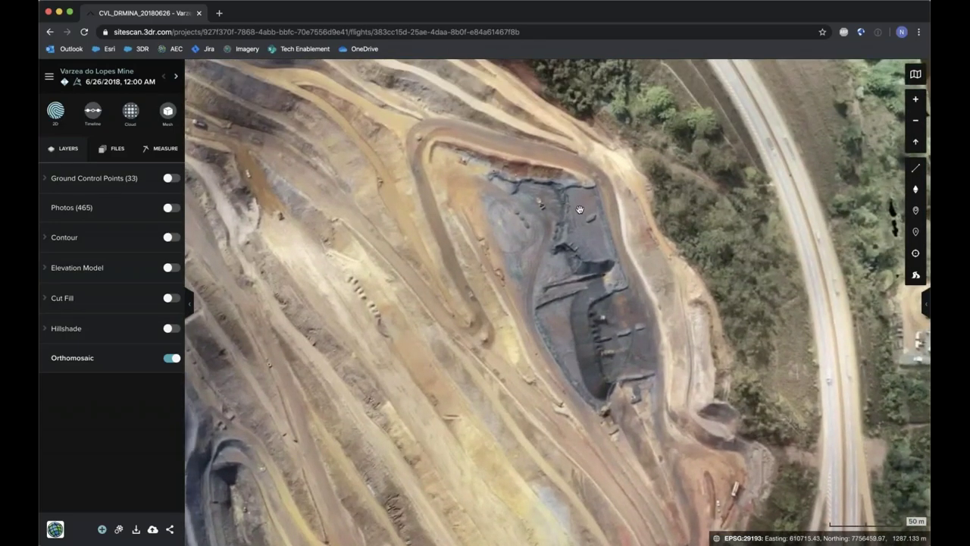
pyautogui.scroll(3, 580, 210)
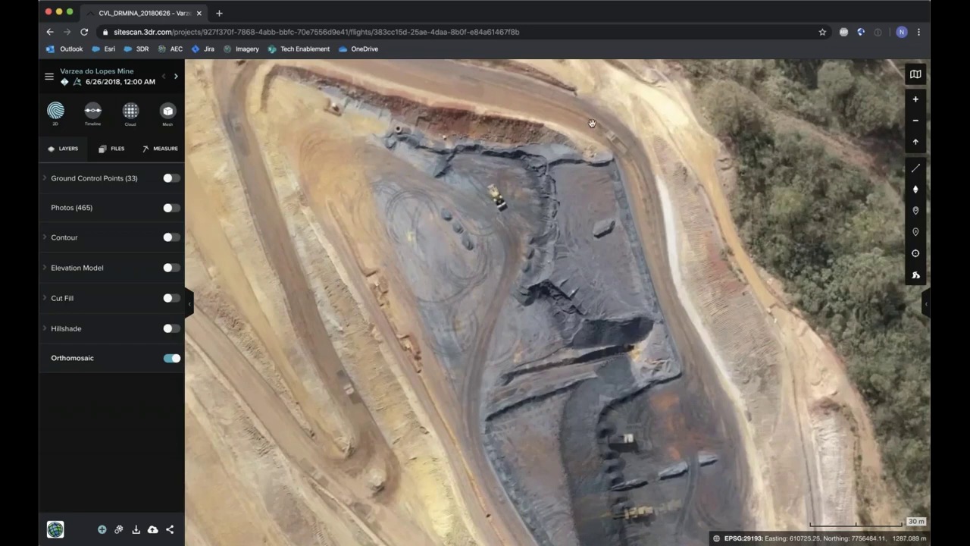
pyautogui.click(916, 191)
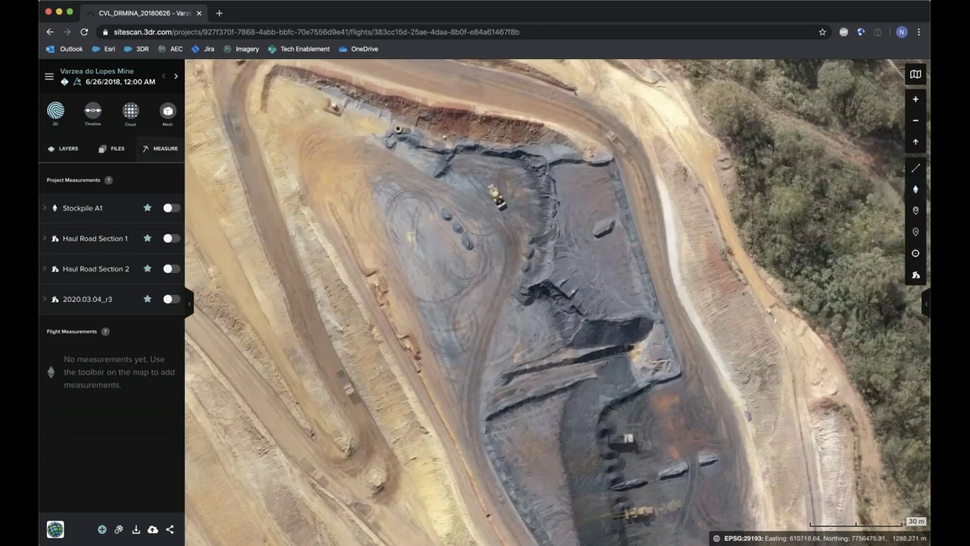
pyautogui.click(916, 190)
pyautogui.click(669, 327)
pyautogui.click(635, 351)
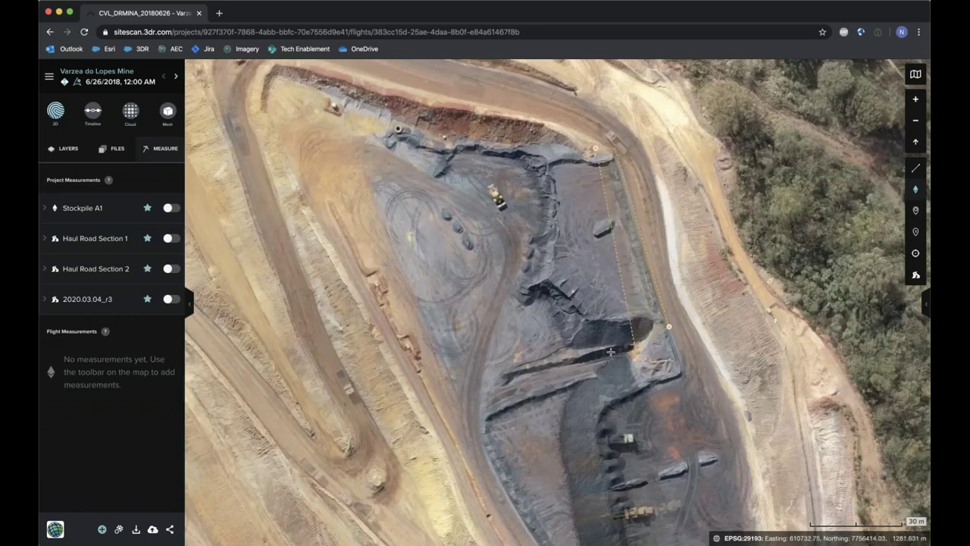
pyautogui.click(552, 356)
pyautogui.click(501, 298)
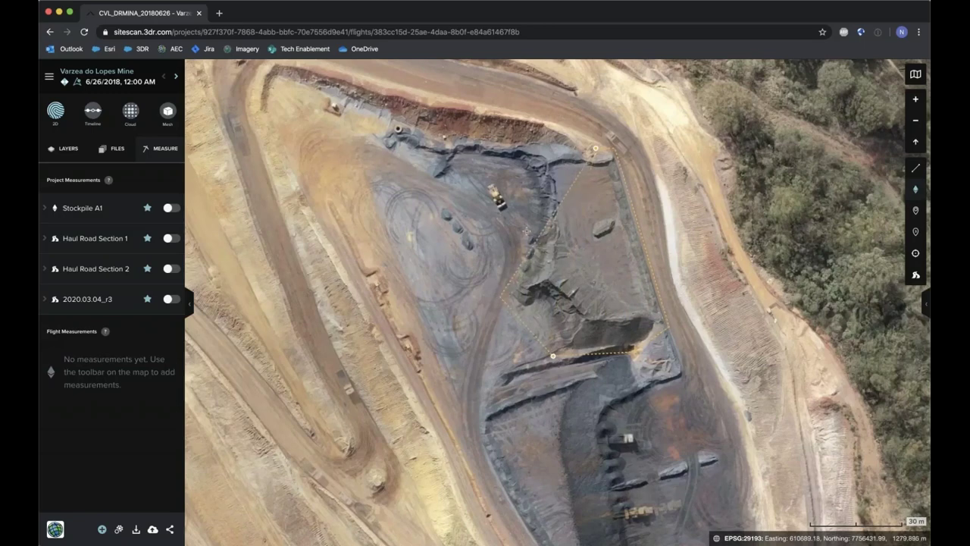
pyautogui.click(520, 204)
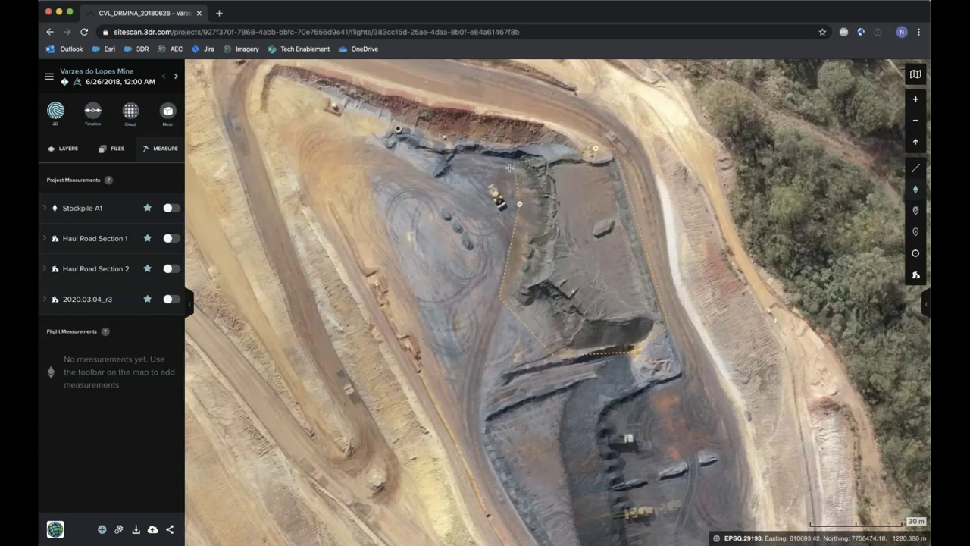
pyautogui.doubleClick(513, 167)
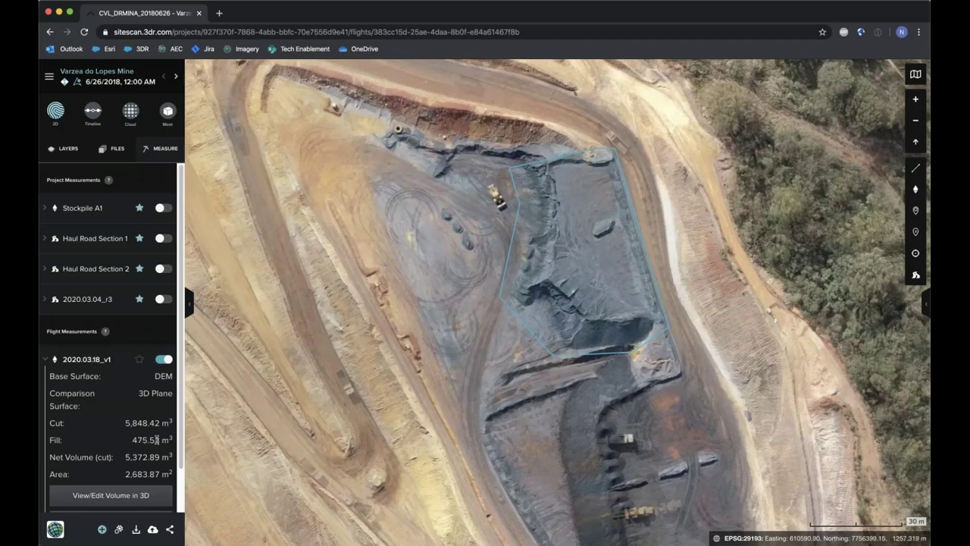
# Visualize the bench volume in 3D with a meshed base surface, compared against the Lowest Elevation Plane
pyautogui.click(129, 497)
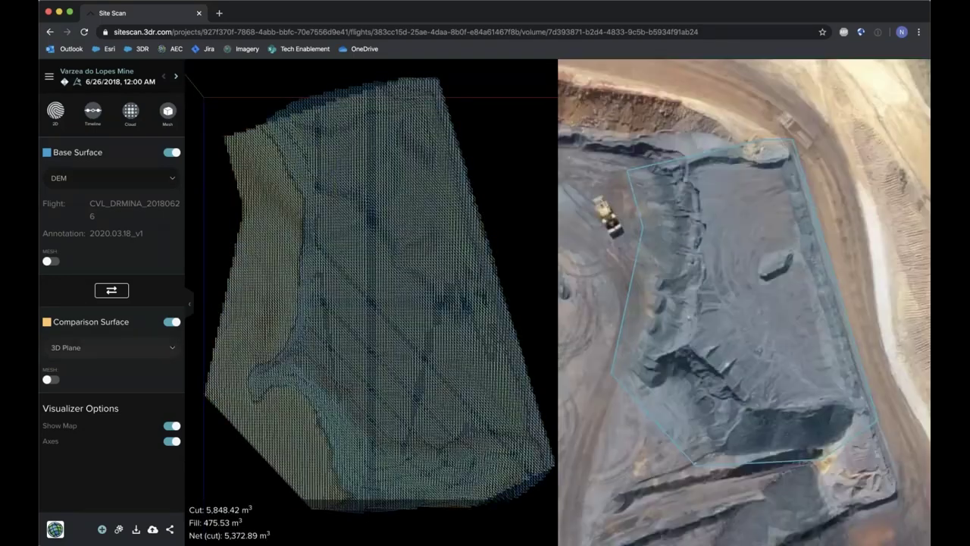
pyautogui.click(48, 261)
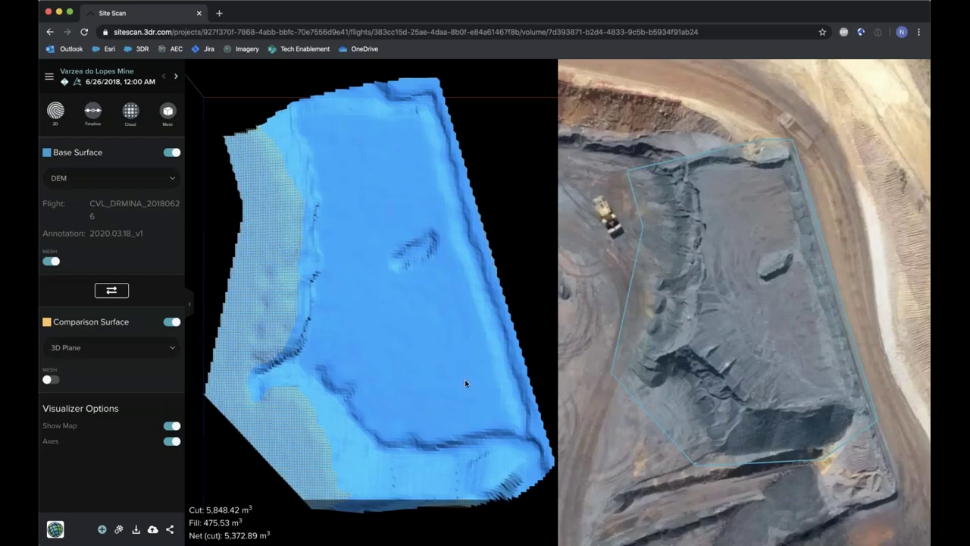
pyautogui.moveTo(465, 383); pyautogui.dragTo(451, 325)
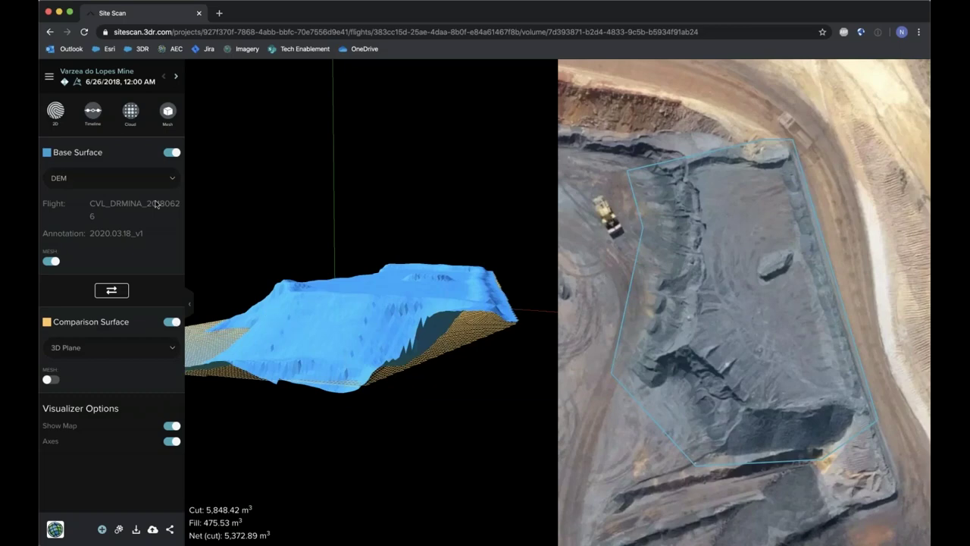
pyautogui.click(125, 353)
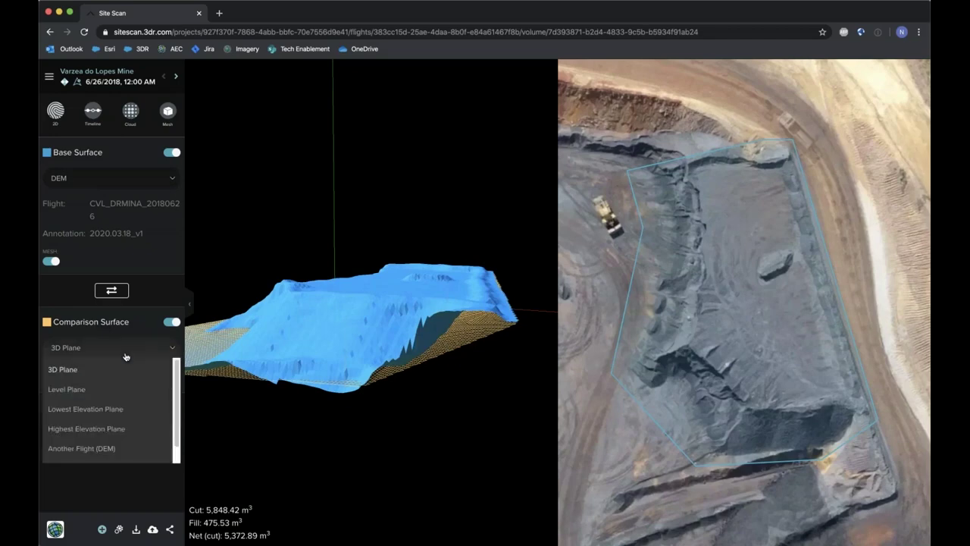
pyautogui.click(97, 414)
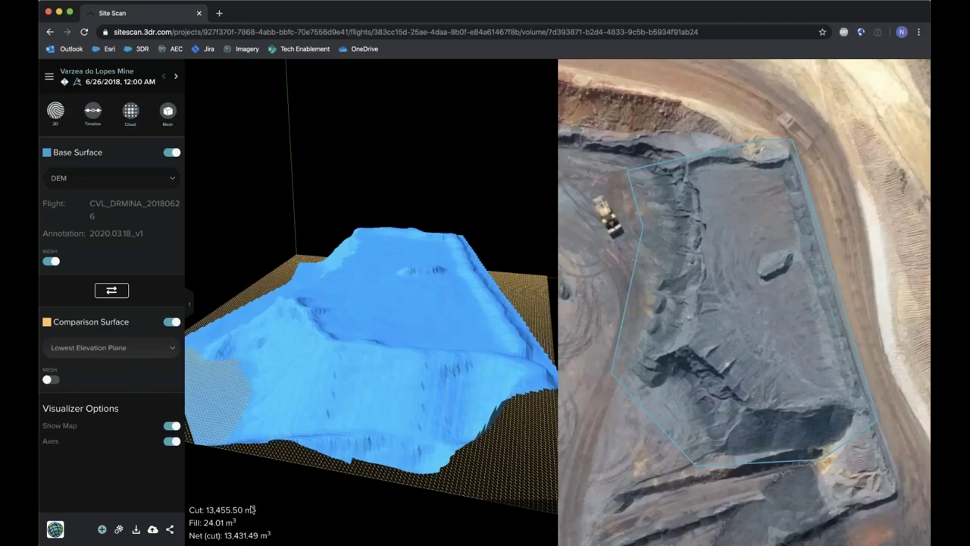
# Compare the bench volume with the DEM of flight CVL_DETONA20181112, showing the comparison surface as a mesh and inspecting it from several angles
pyautogui.click(145, 350)
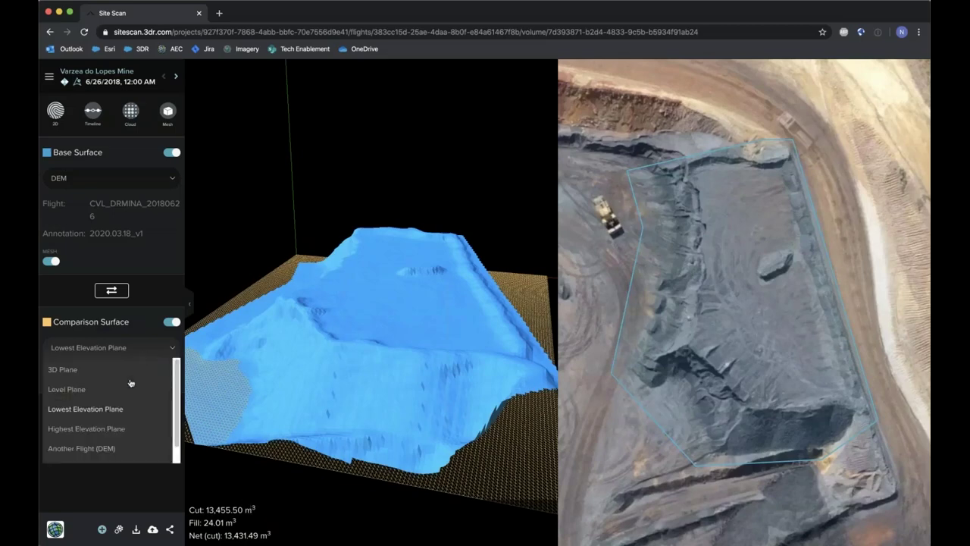
pyautogui.click(102, 450)
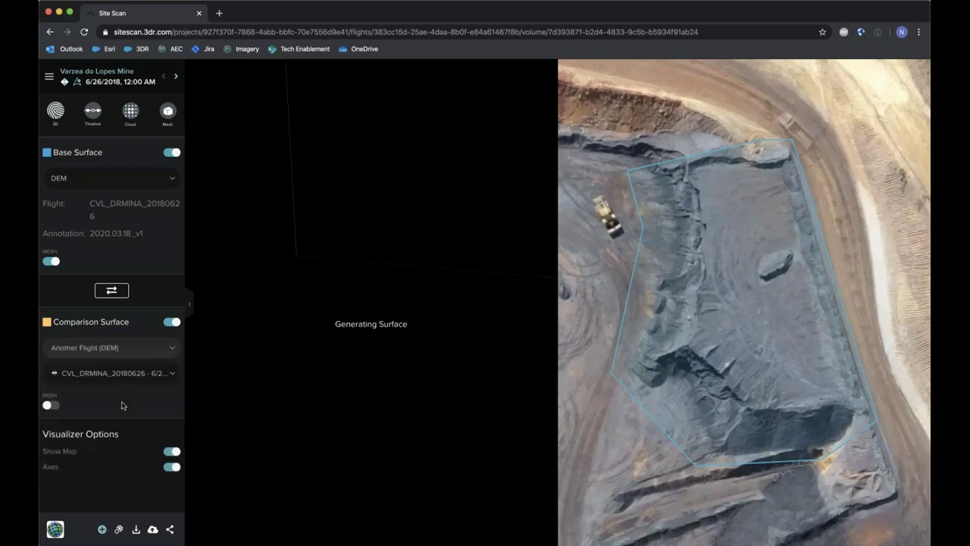
pyautogui.click(133, 382)
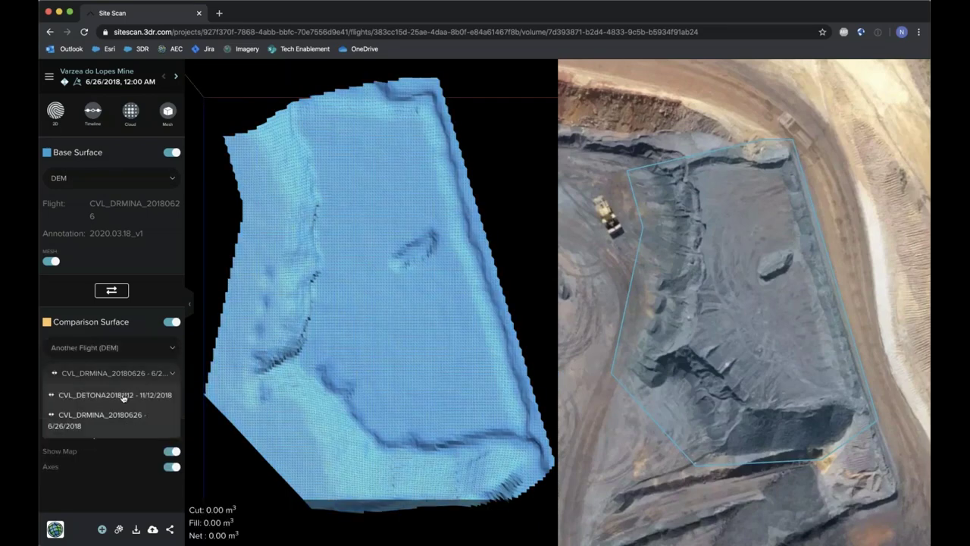
pyautogui.click(124, 396)
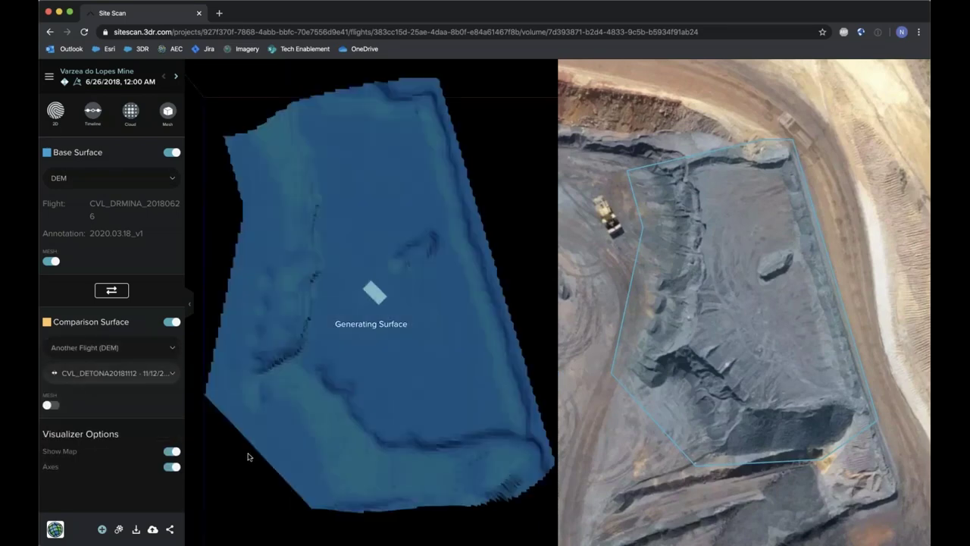
pyautogui.moveTo(352, 434); pyautogui.dragTo(353, 368)
pyautogui.click(51, 405)
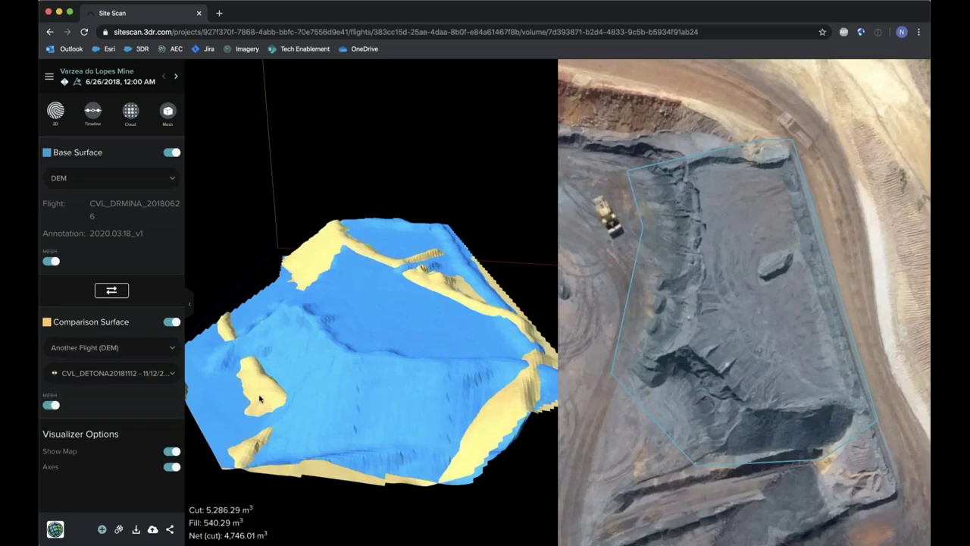
pyautogui.moveTo(294, 392); pyautogui.dragTo(443, 393)
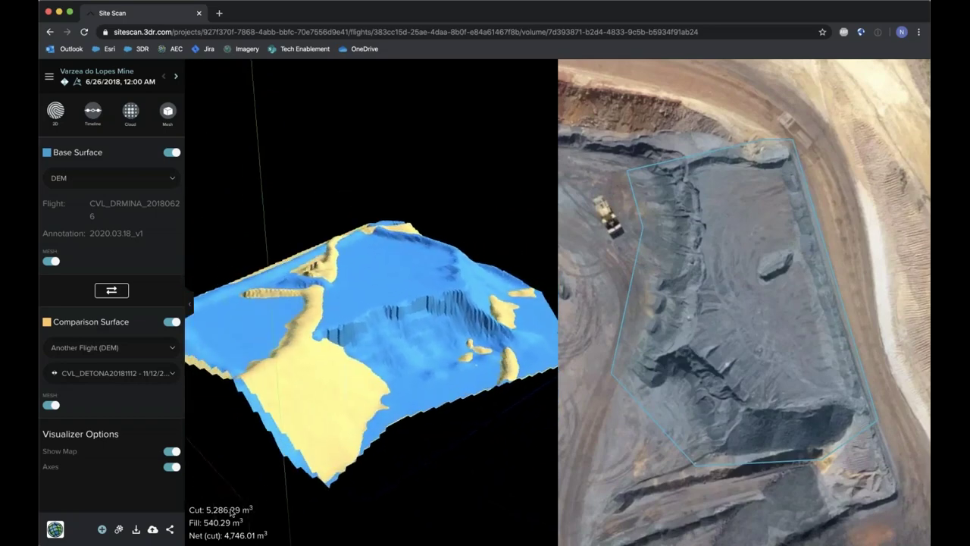
# Return to the 2D map of the 6/26/2018 flight and focus on the upper pit benches
pyautogui.click(57, 113)
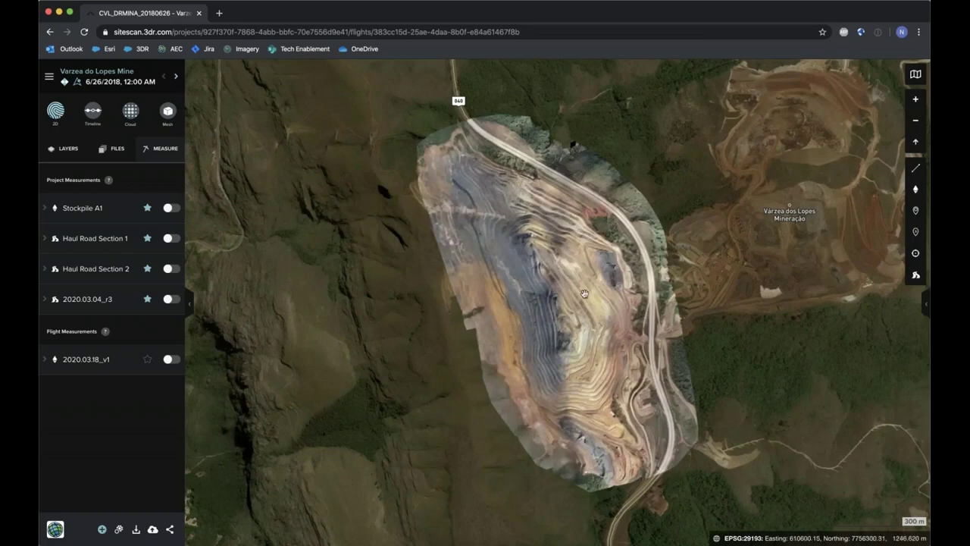
pyautogui.scroll(5, 585, 294)
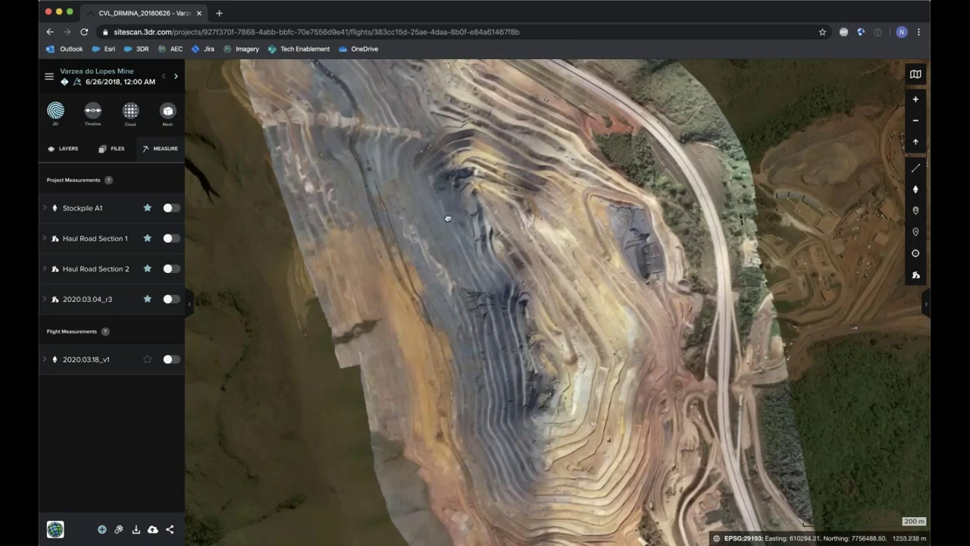
pyautogui.scroll(3, 447, 249)
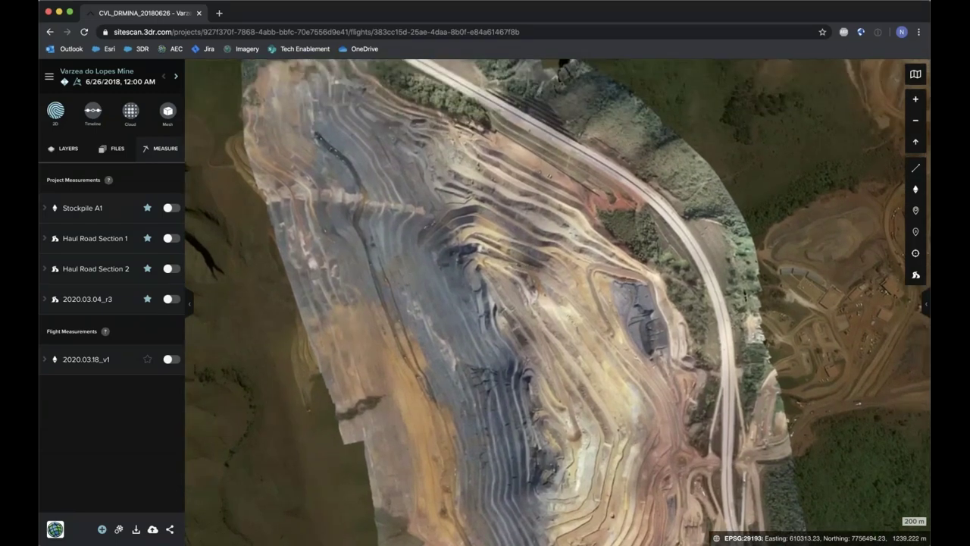
# Outline a four-sided volume measurement of about 26,600 m² across the dark stepped benches, from the western haul road to the pit bottom
pyautogui.scroll(3, 477, 373)
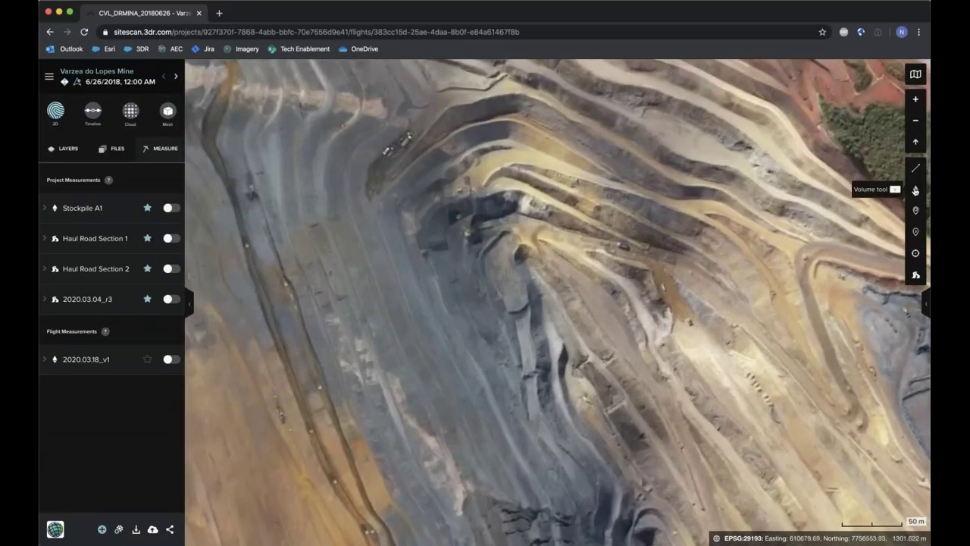
pyautogui.click(541, 283)
pyautogui.click(589, 392)
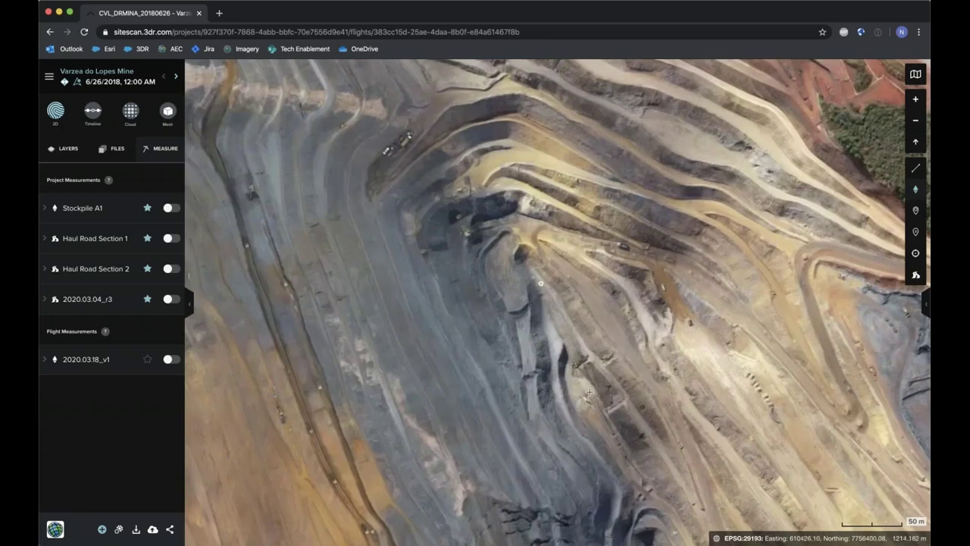
pyautogui.click(374, 470)
pyautogui.click(326, 504)
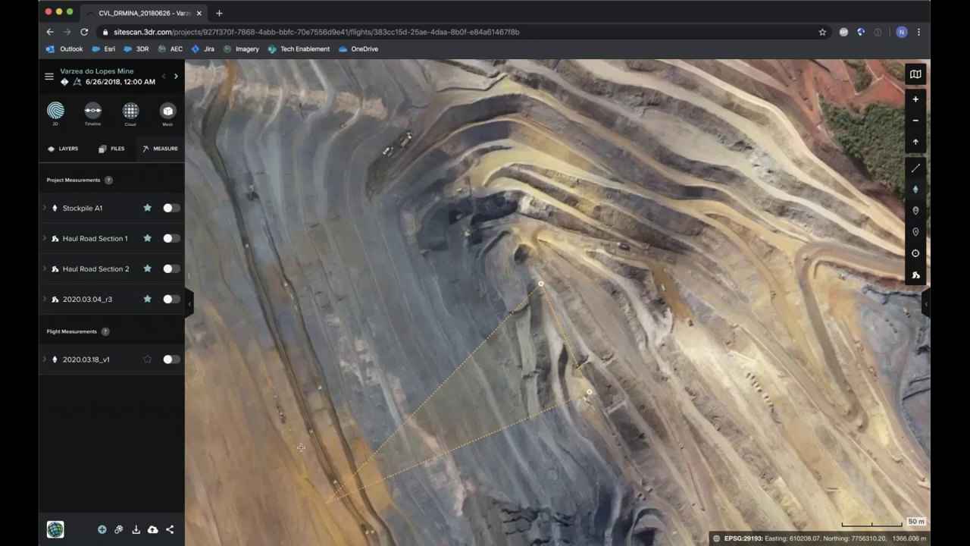
pyautogui.click(269, 354)
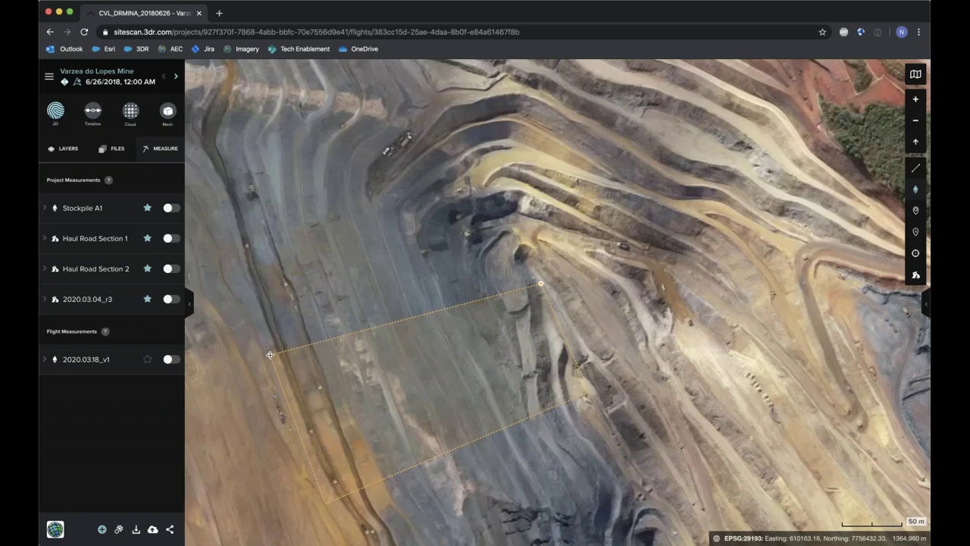
pyautogui.click(269, 354)
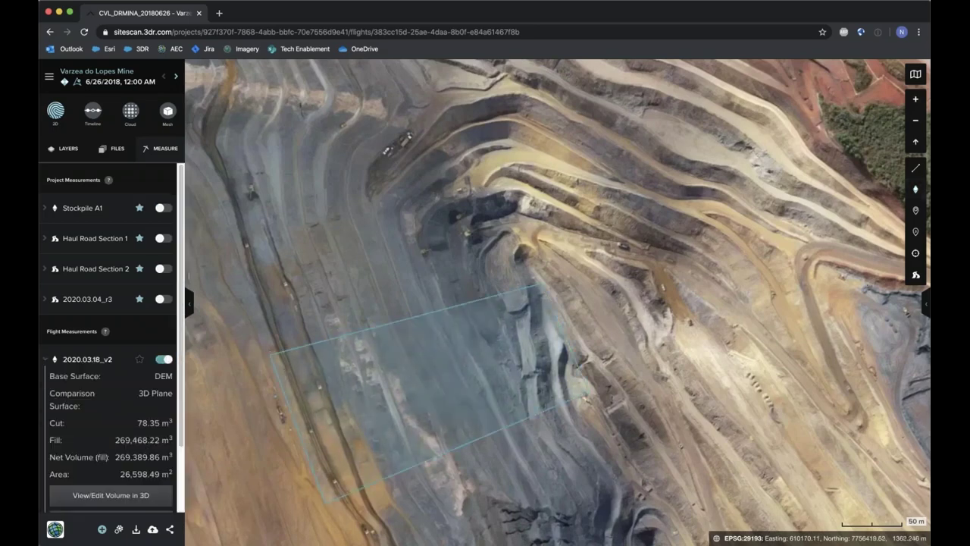
# Check the flight's files and layers, and open the new bench volume measurement in the 3D volume view
pyautogui.click(117, 150)
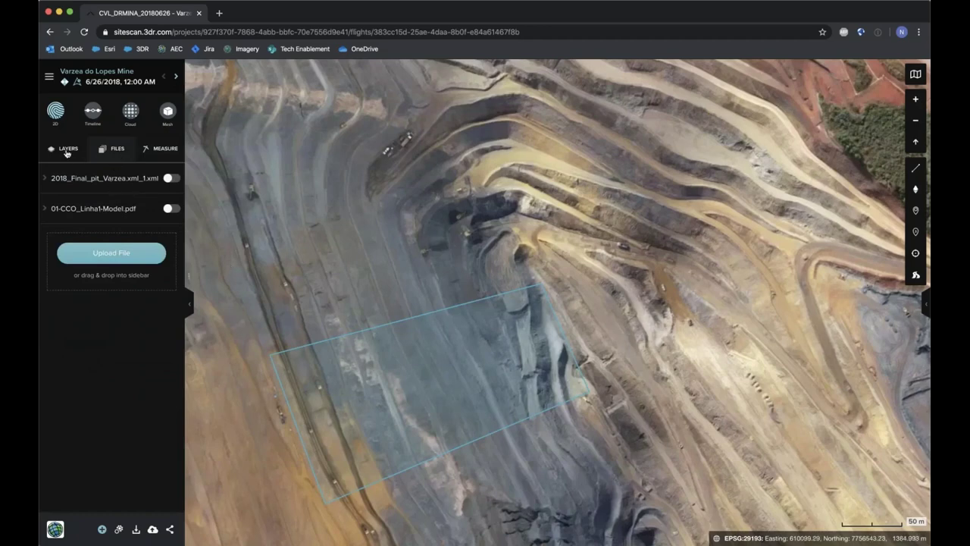
pyautogui.click(67, 151)
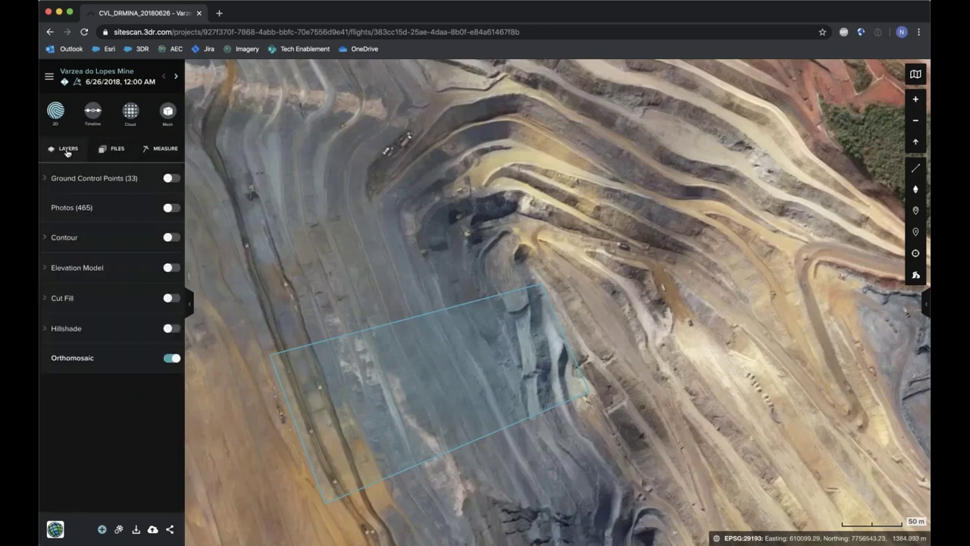
pyautogui.click(310, 342)
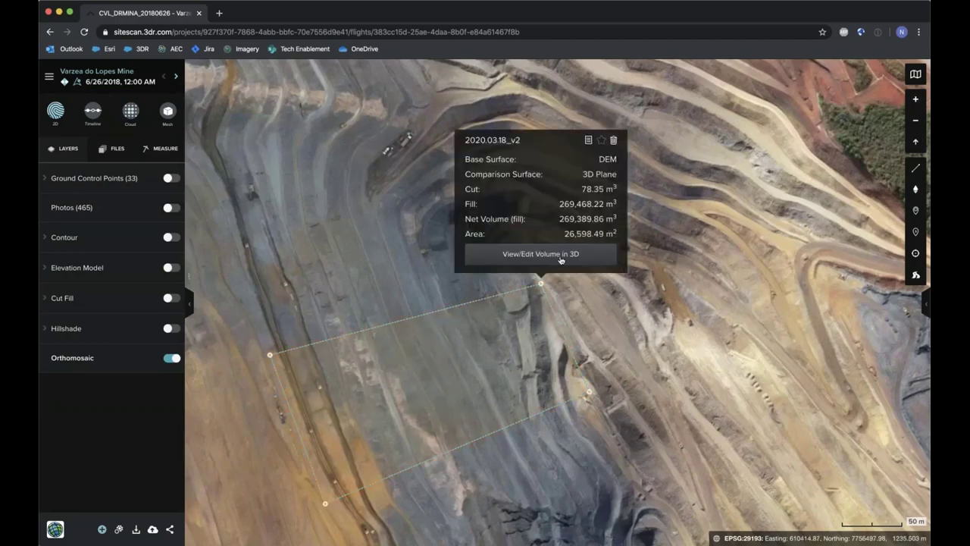
pyautogui.click(546, 255)
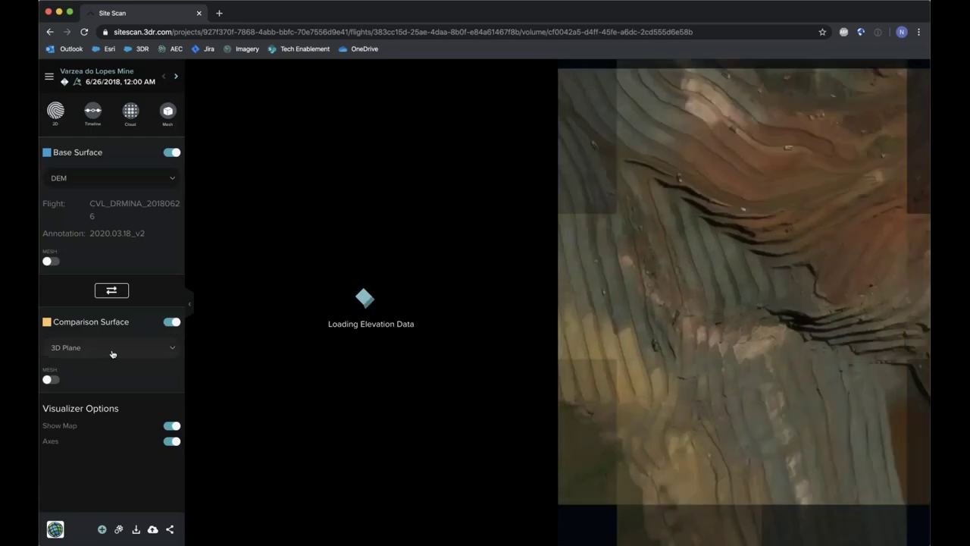
# Compare the bench volume with the custom surface 2018_Final_pit_Varzea.xml_1.xml, showing both the base and comparison surfaces as meshes
pyautogui.click(113, 349)
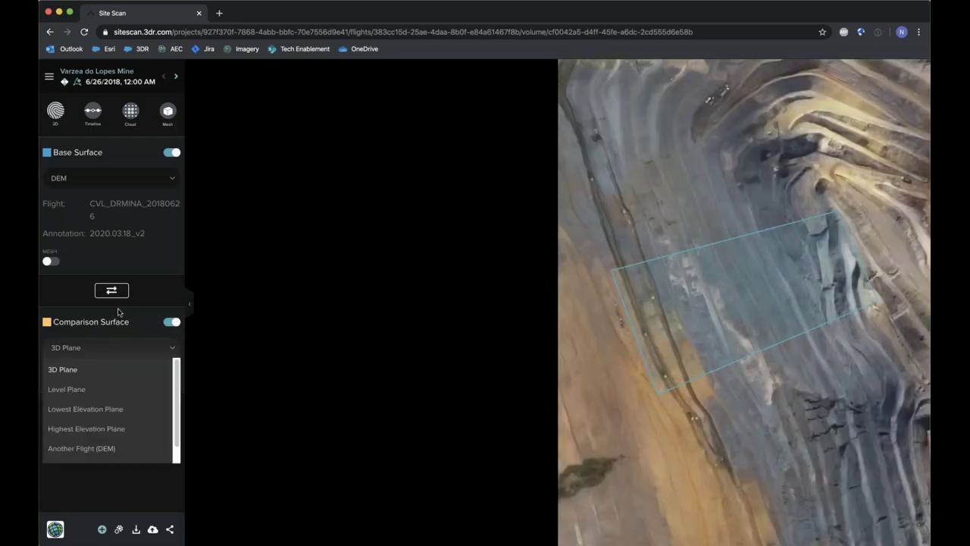
pyautogui.scroll(-1, 113, 424)
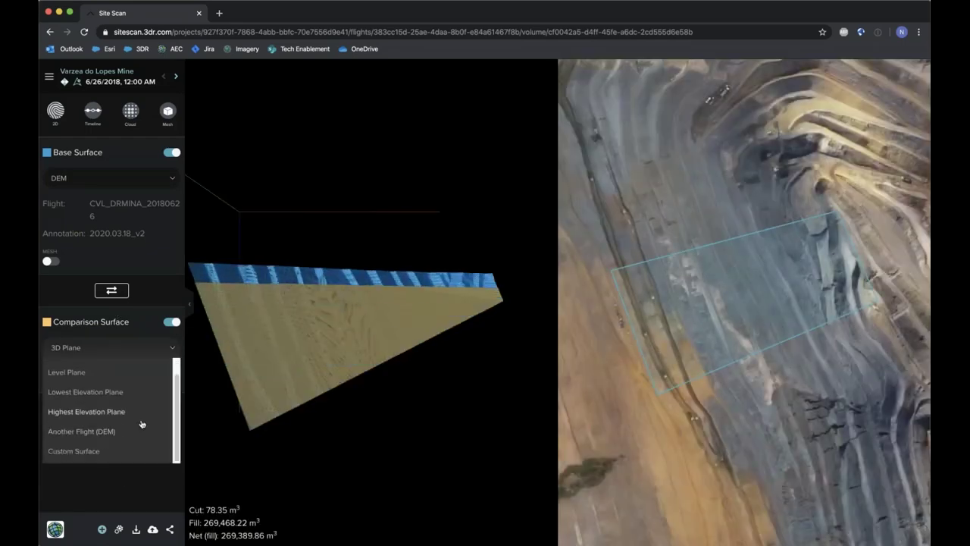
pyautogui.click(89, 452)
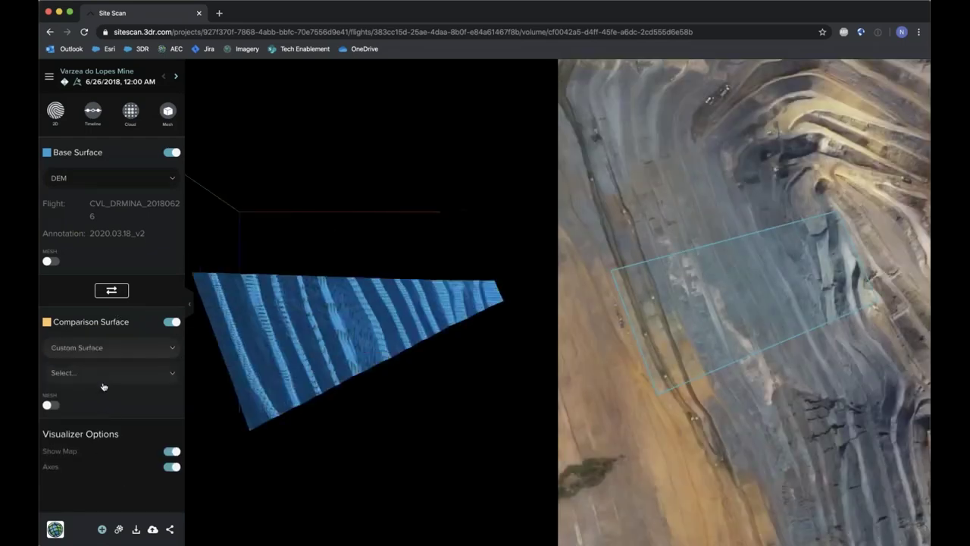
pyautogui.click(111, 379)
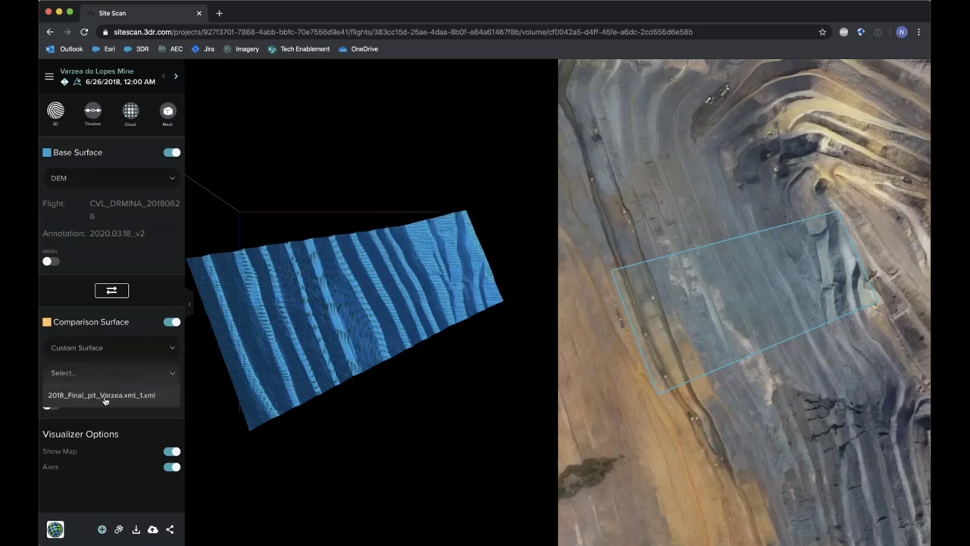
pyautogui.click(103, 402)
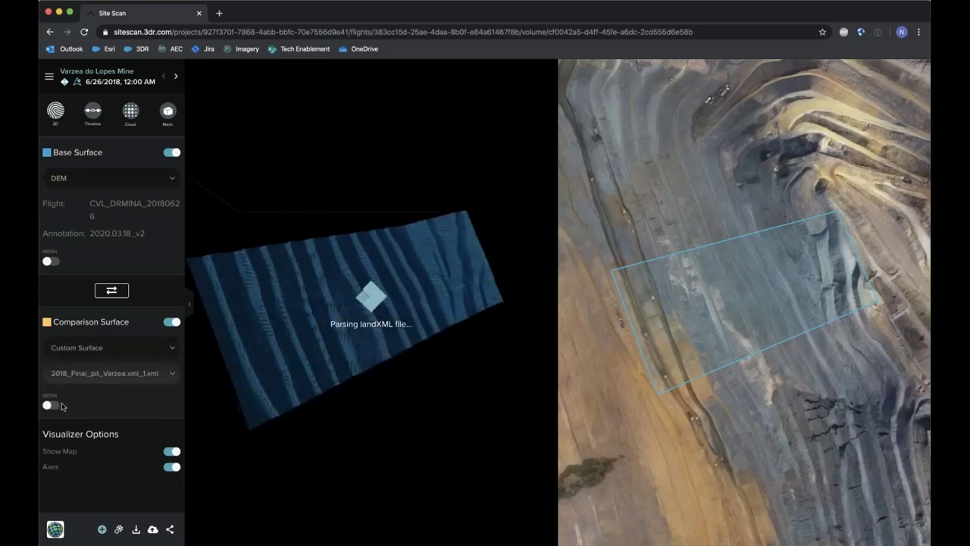
pyautogui.click(50, 262)
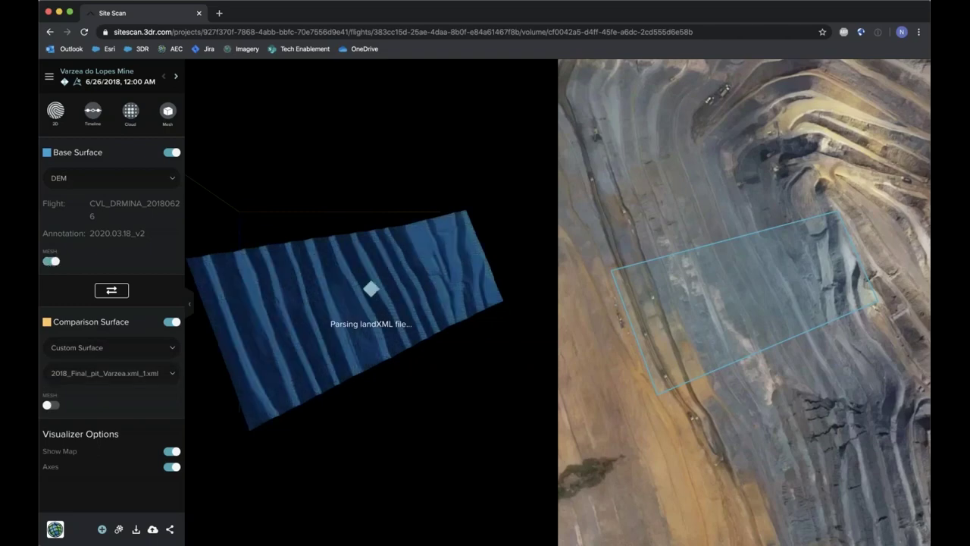
pyautogui.click(50, 404)
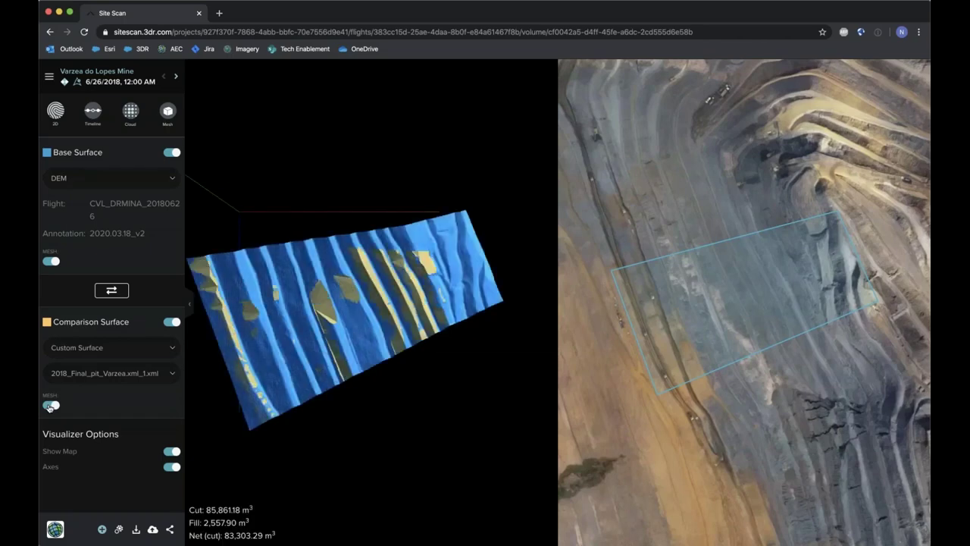
# Examine from several angles and distances where the surveyed benches differ from the final pit design surface
pyautogui.moveTo(309, 388); pyautogui.dragTo(324, 320)
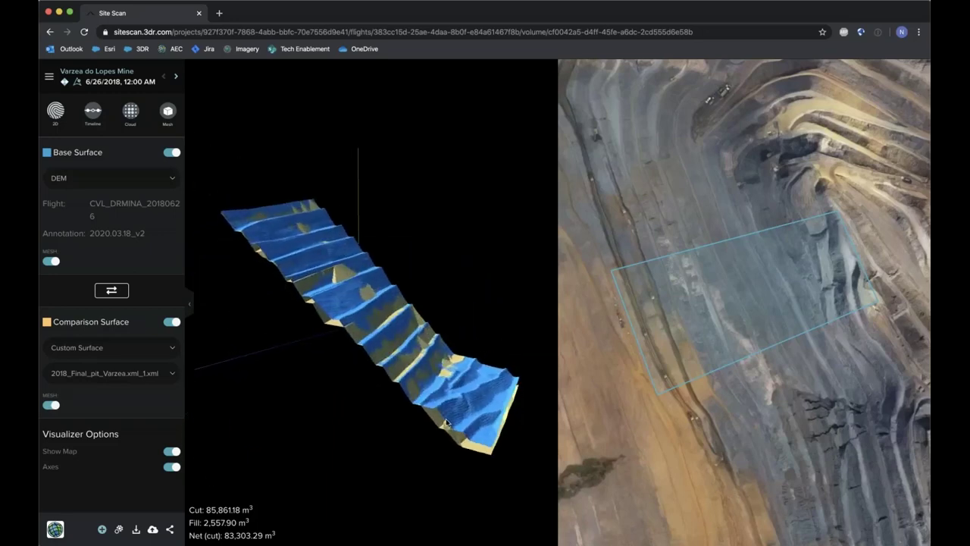
pyautogui.scroll(5, 393, 395)
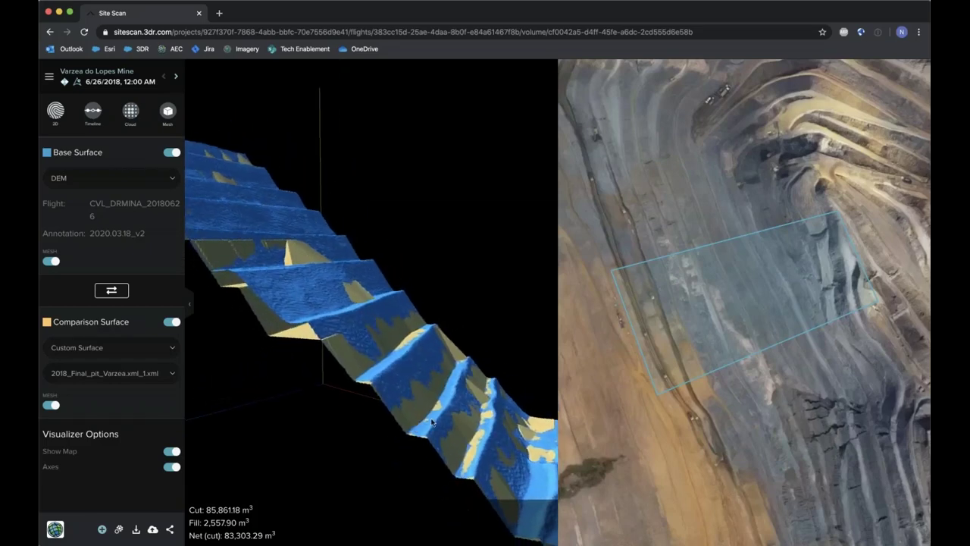
pyautogui.moveTo(433, 441); pyautogui.dragTo(415, 419)
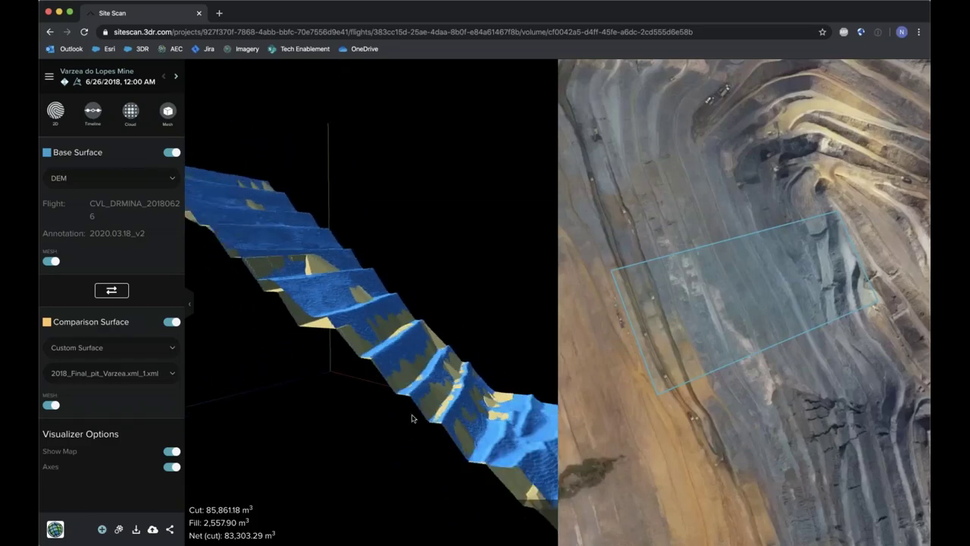
pyautogui.moveTo(326, 330); pyautogui.dragTo(376, 371)
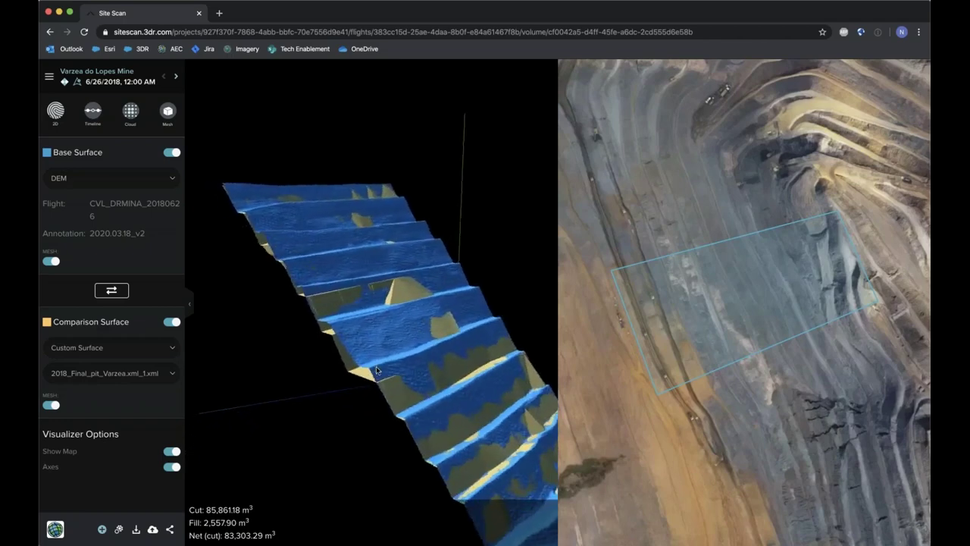
pyautogui.scroll(-5, 379, 371)
pyautogui.moveTo(442, 406); pyautogui.dragTo(495, 387)
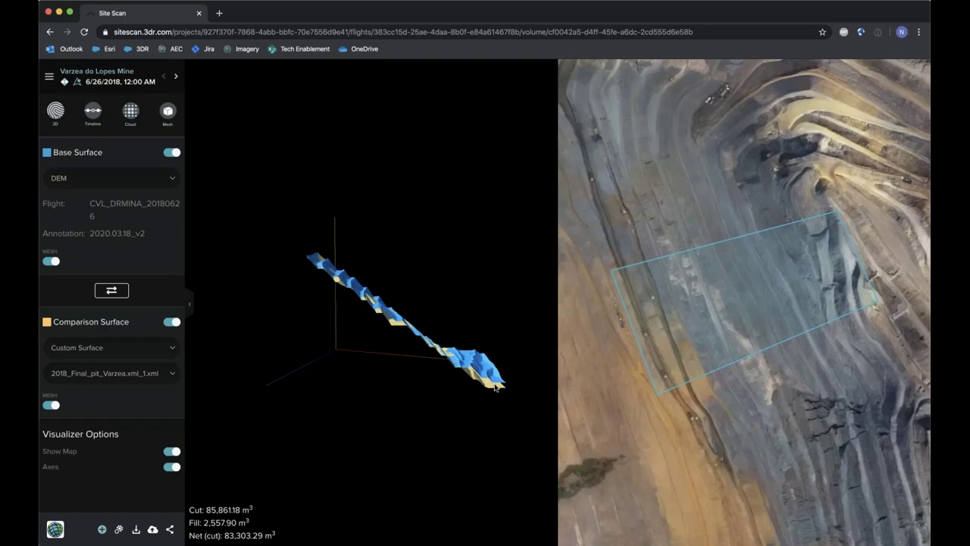
# Return to the 2D map and trace a haul road measurement along the straight ramp west of the hairpin bend
pyautogui.click(55, 113)
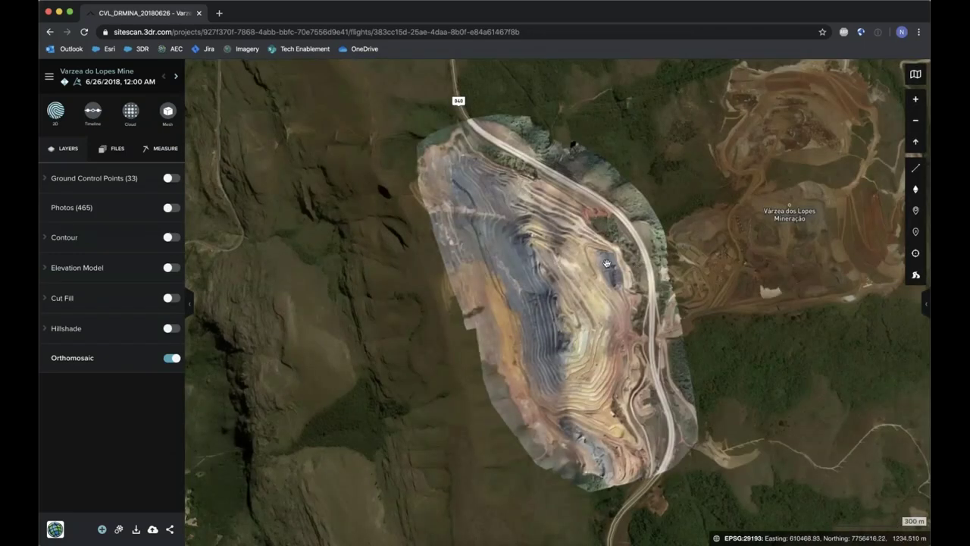
pyautogui.scroll(5, 580, 257)
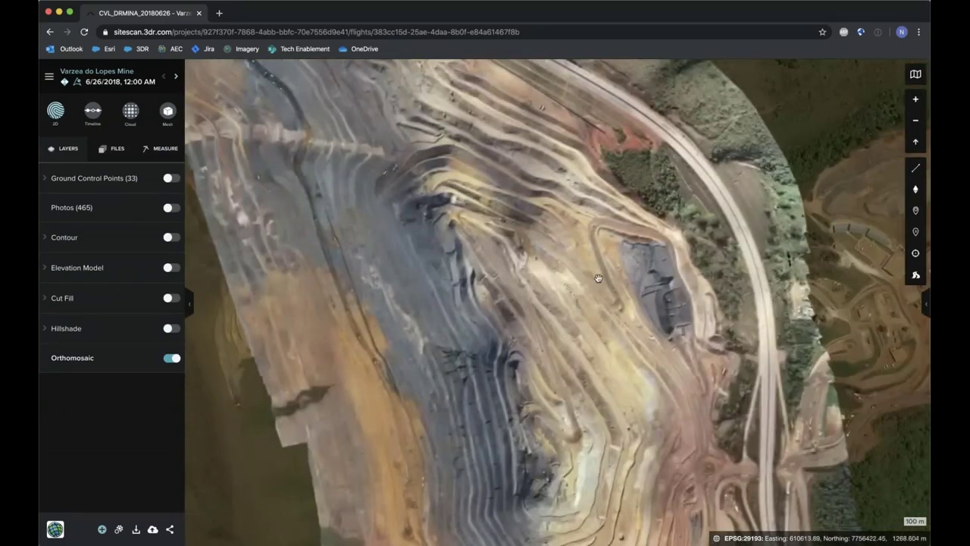
pyautogui.scroll(3, 598, 278)
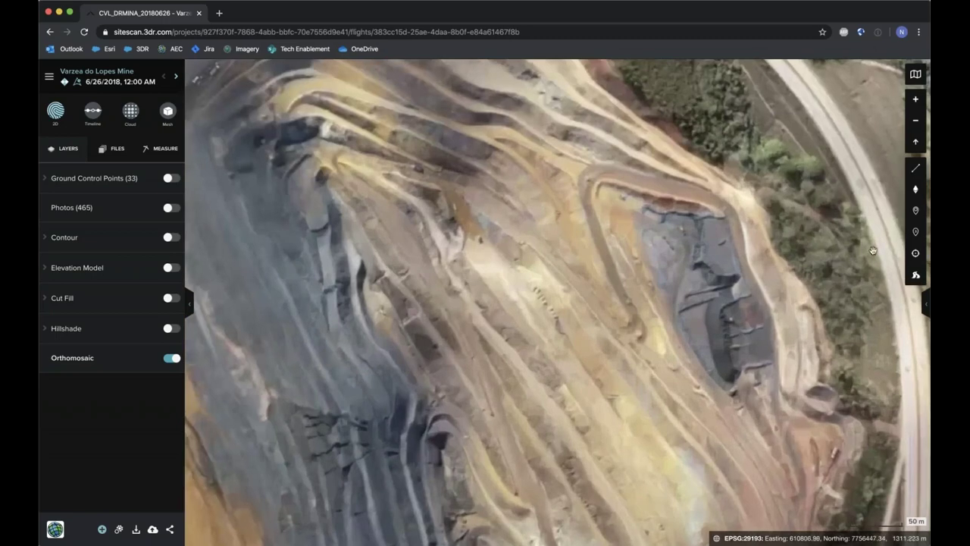
pyautogui.click(917, 276)
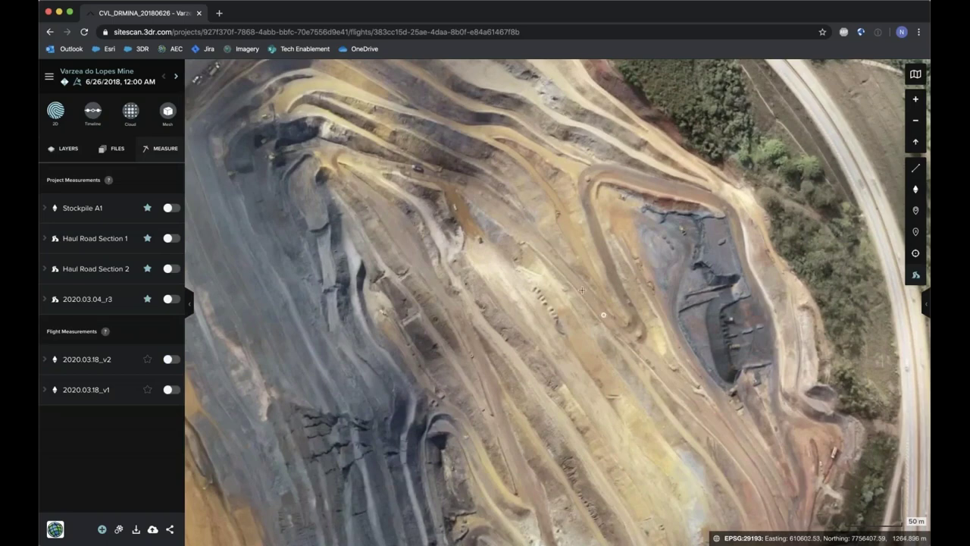
pyautogui.doubleClick(471, 193)
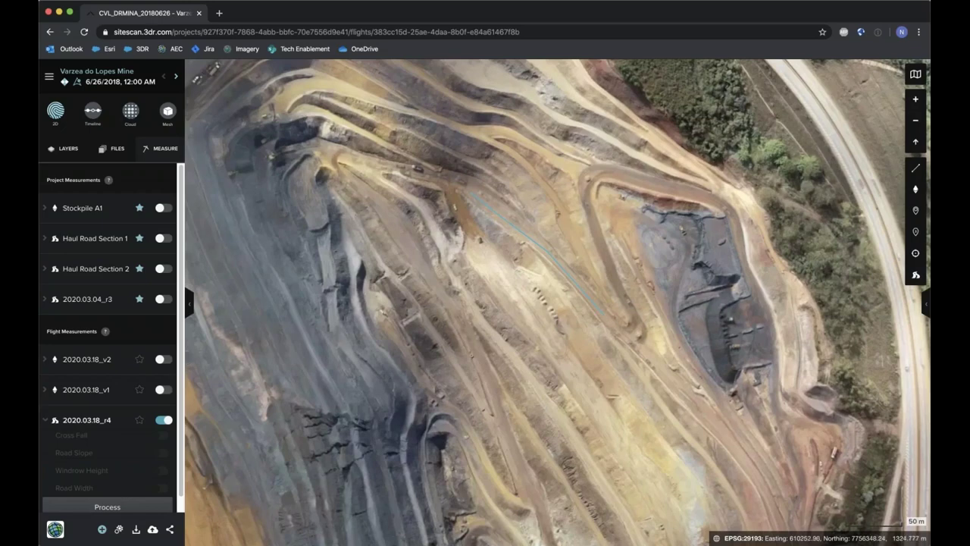
# Process the new haul road measurement and display its computed road surface on the map
pyautogui.scroll(-1, 112, 337)
pyautogui.click(99, 499)
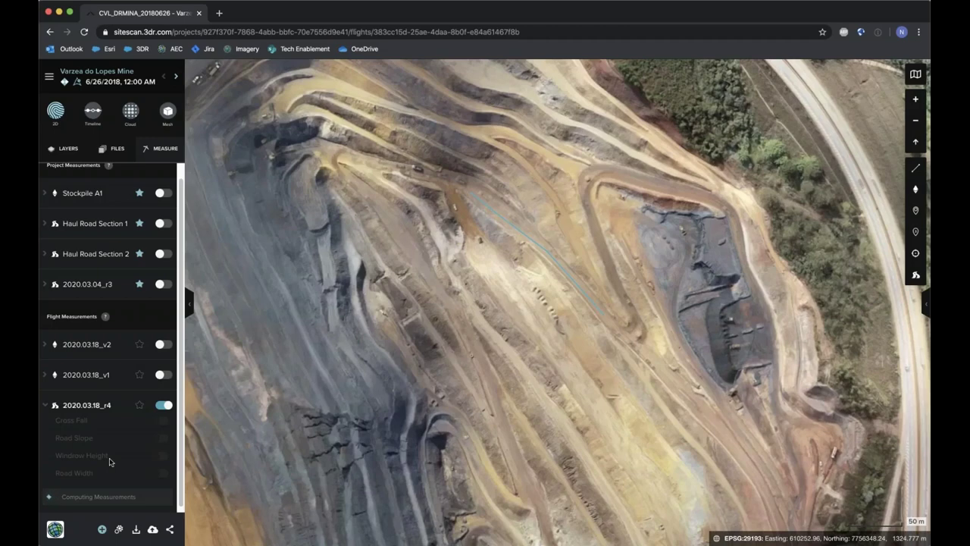
pyautogui.scroll(-1, 110, 462)
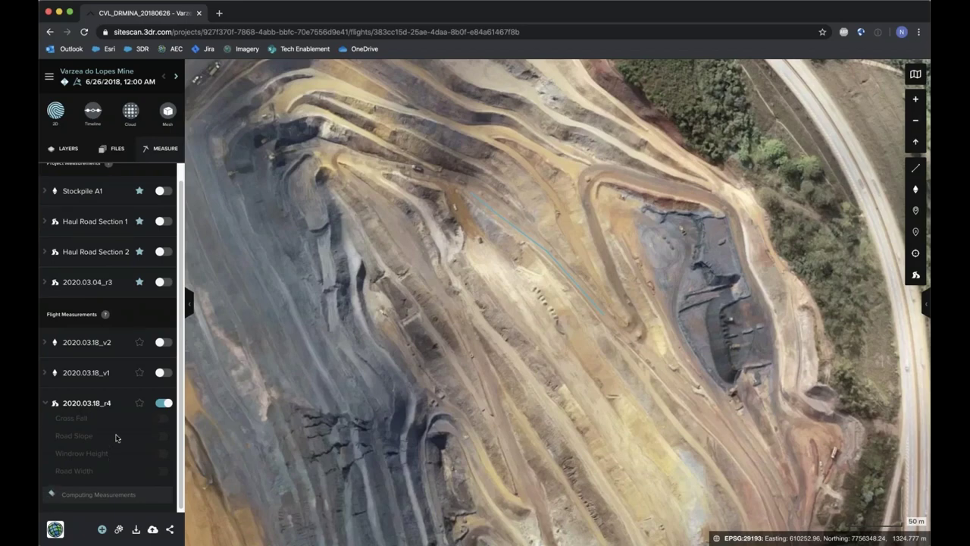
pyautogui.scroll(-1, 116, 437)
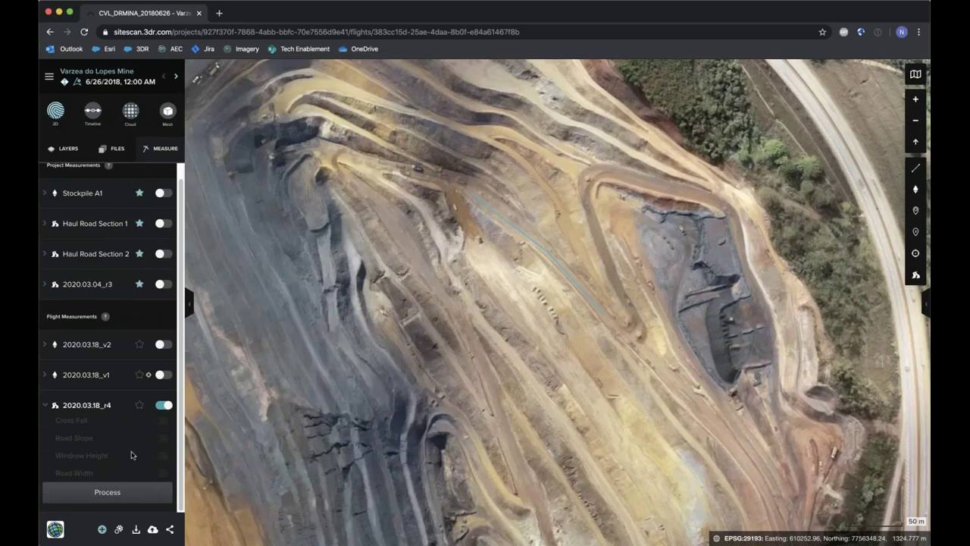
pyautogui.click(167, 408)
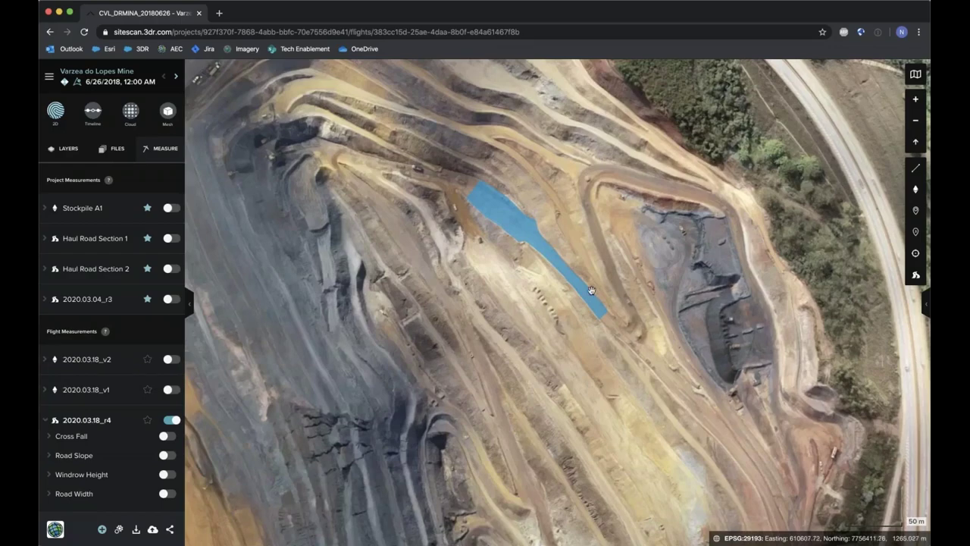
# Display the Road Slope analysis for the new haul road and check the slope values of individual segments
pyautogui.scroll(5, 592, 290)
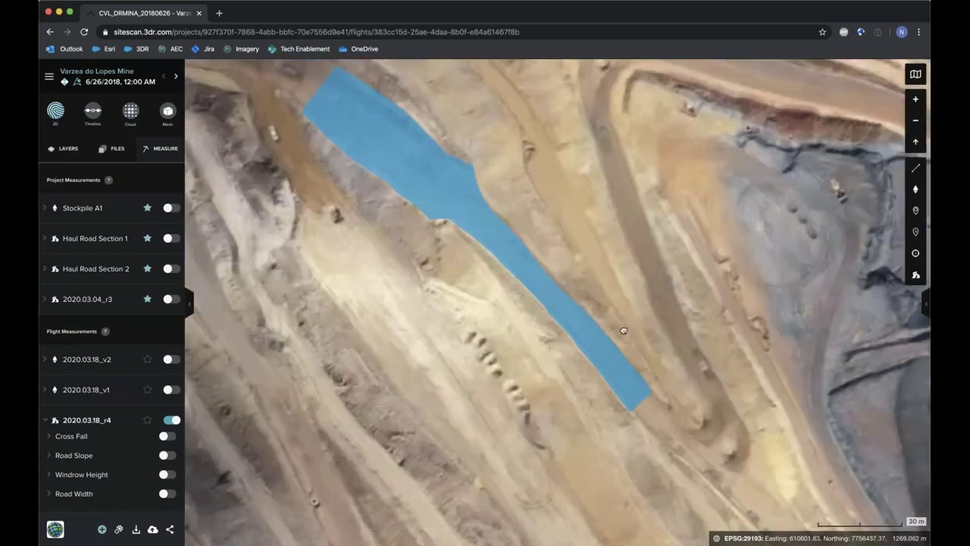
pyautogui.moveTo(623, 330); pyautogui.dragTo(650, 391)
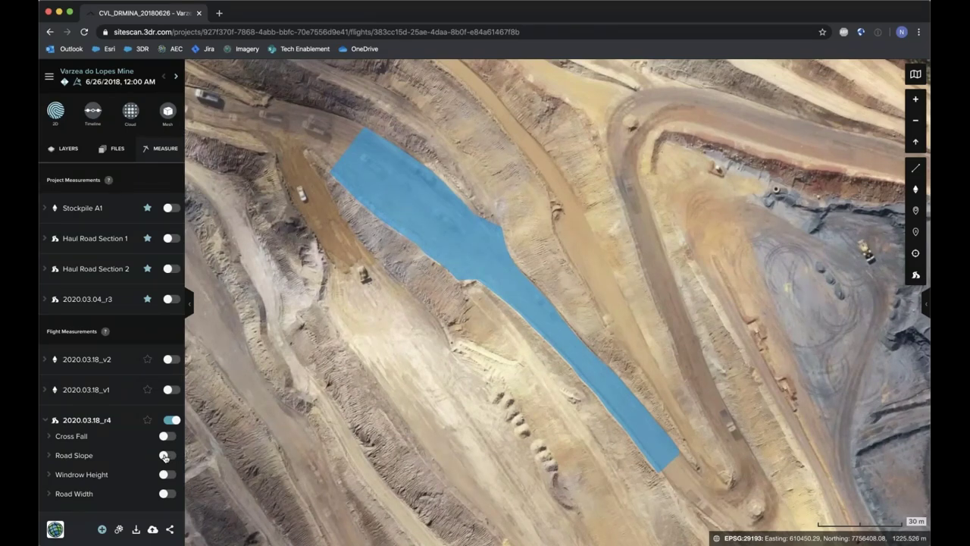
pyautogui.click(164, 456)
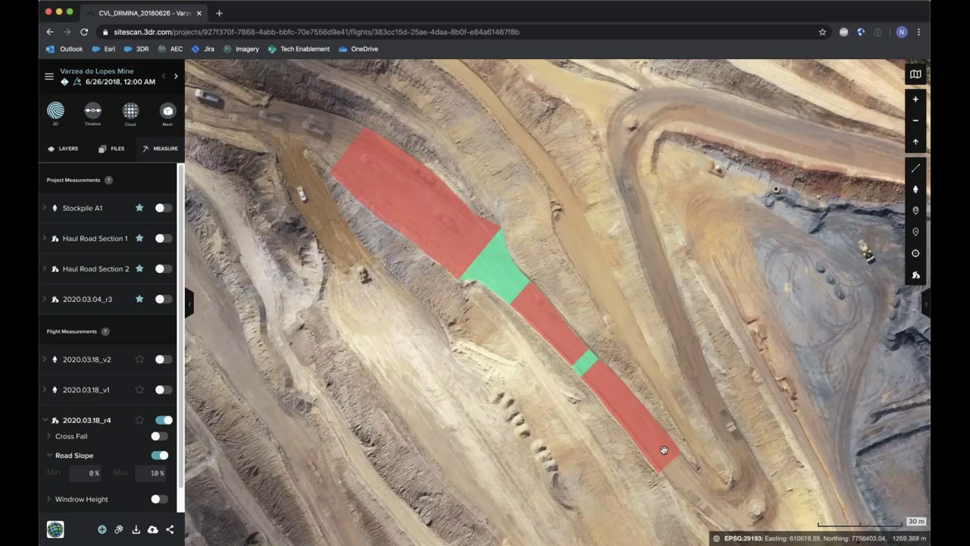
pyautogui.moveTo(663, 449)
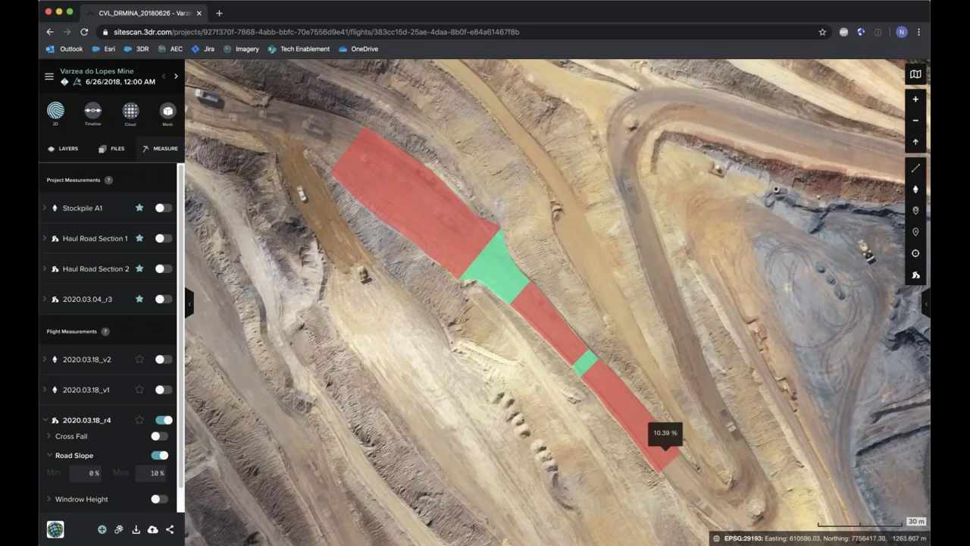
pyautogui.moveTo(593, 381)
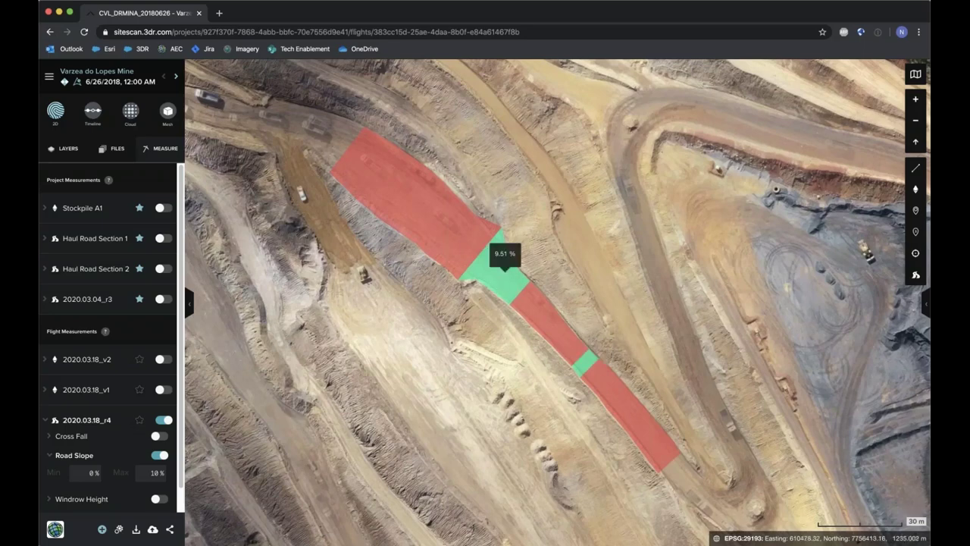
# Show the Haul Road Section 1 and Haul Road Section 2 measurements on the map together with the new haul road
pyautogui.click(160, 239)
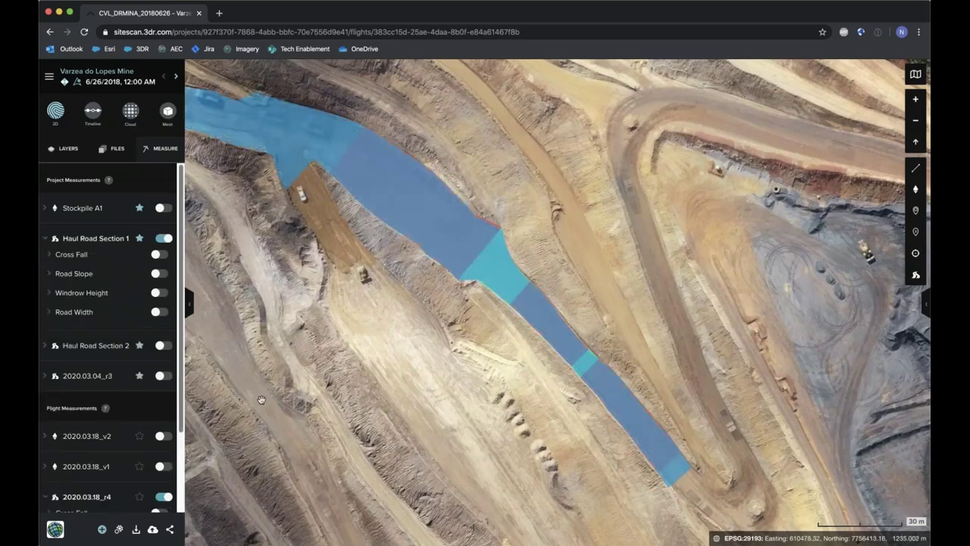
pyautogui.click(161, 346)
pyautogui.moveTo(298, 341); pyautogui.dragTo(306, 261)
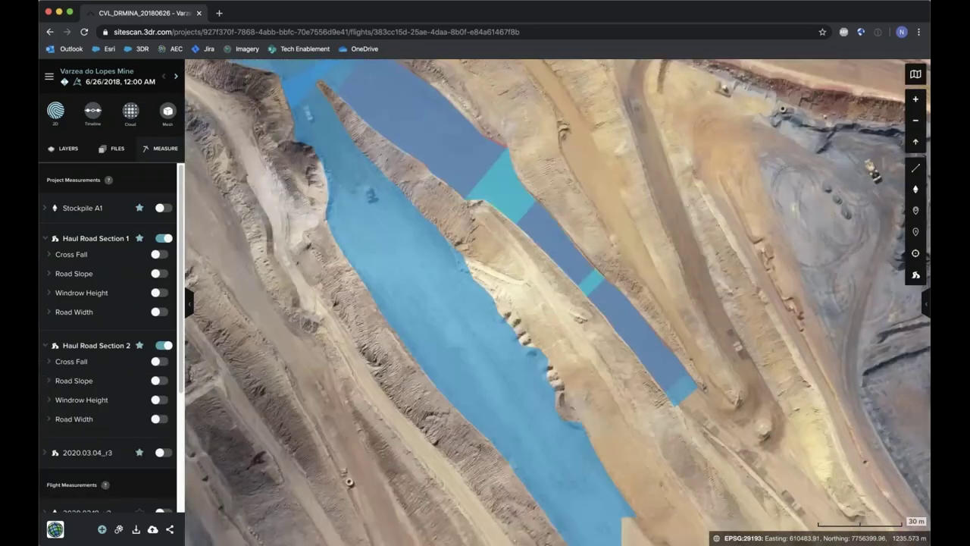
pyautogui.scroll(-3, 303, 273)
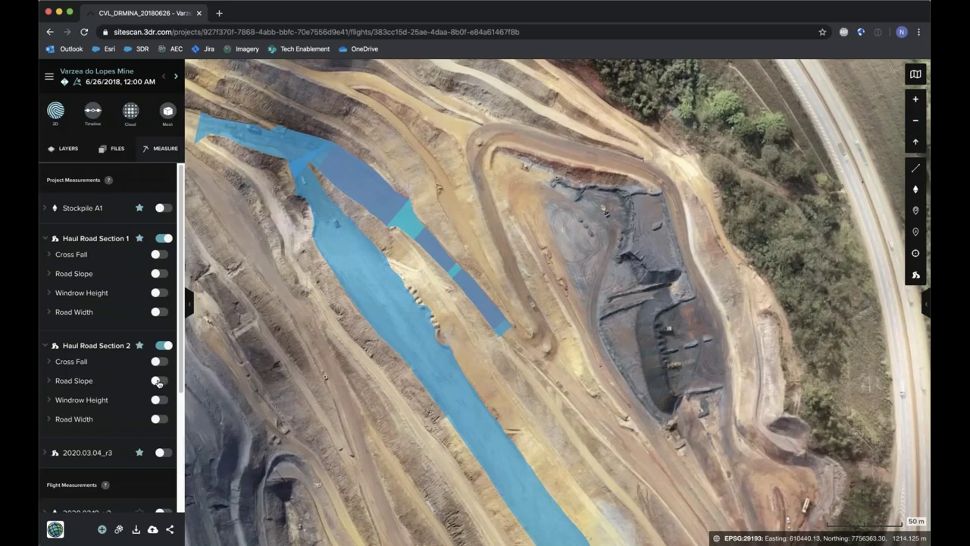
# Check the Road Slope analysis along Haul Road Section 2 and switch that analysis off again
pyautogui.click(159, 381)
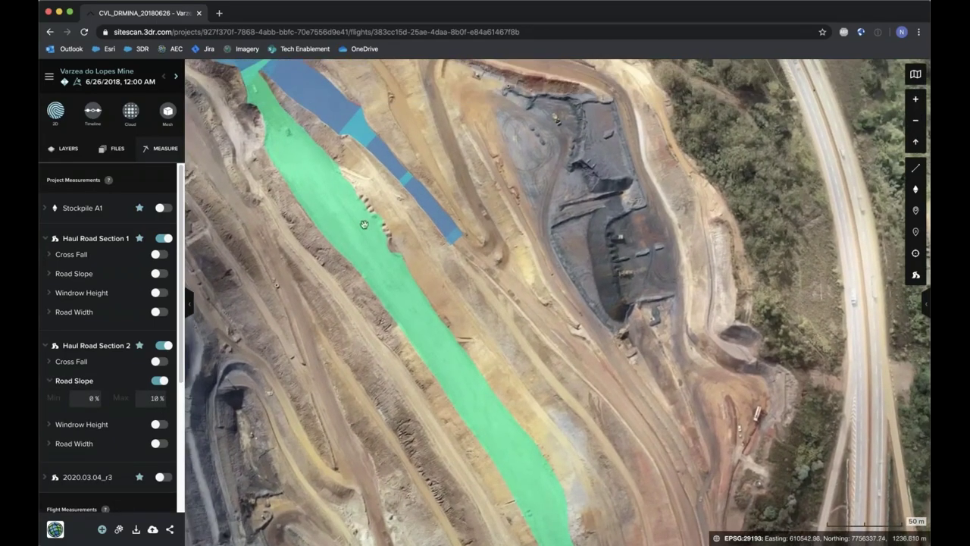
pyautogui.moveTo(358, 222)
pyautogui.click(291, 144)
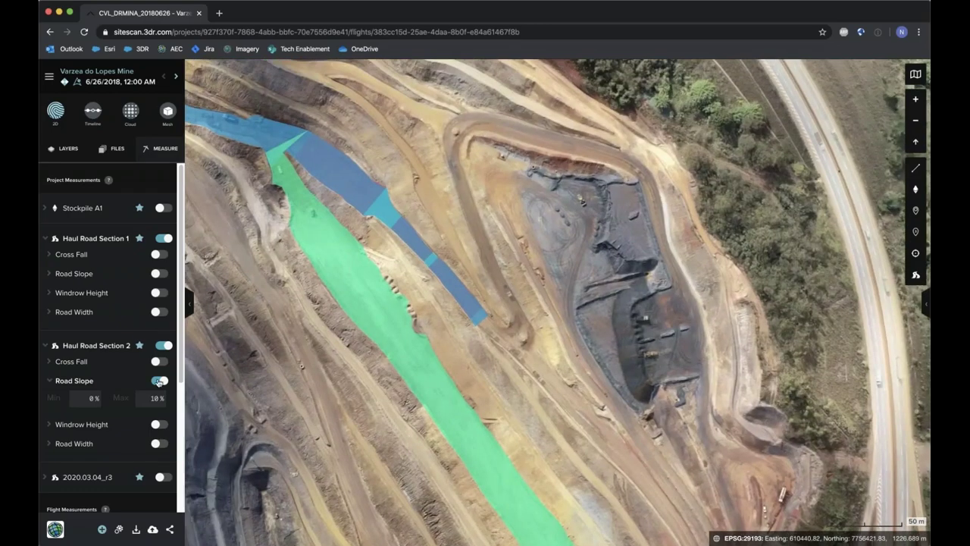
pyautogui.click(158, 381)
# Hide Haul Road Section 1 and display the Windrow Height analysis for the new haul road 2020.03.18_r4
pyautogui.click(164, 238)
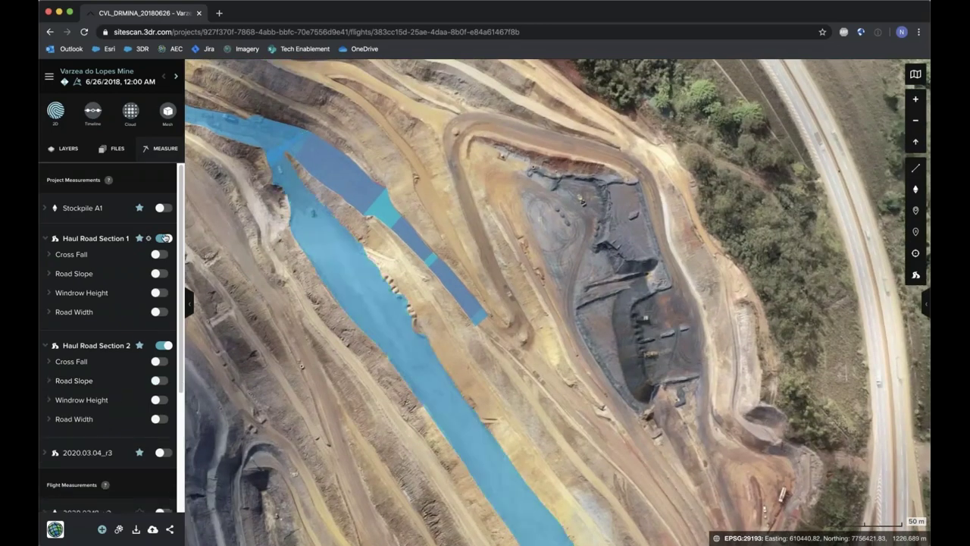
pyautogui.scroll(-3, 110, 341)
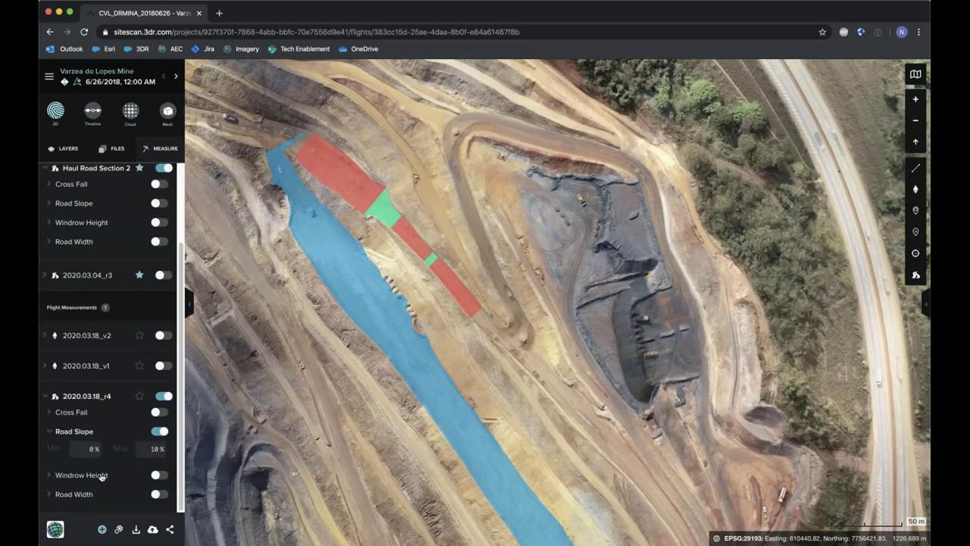
pyautogui.click(157, 476)
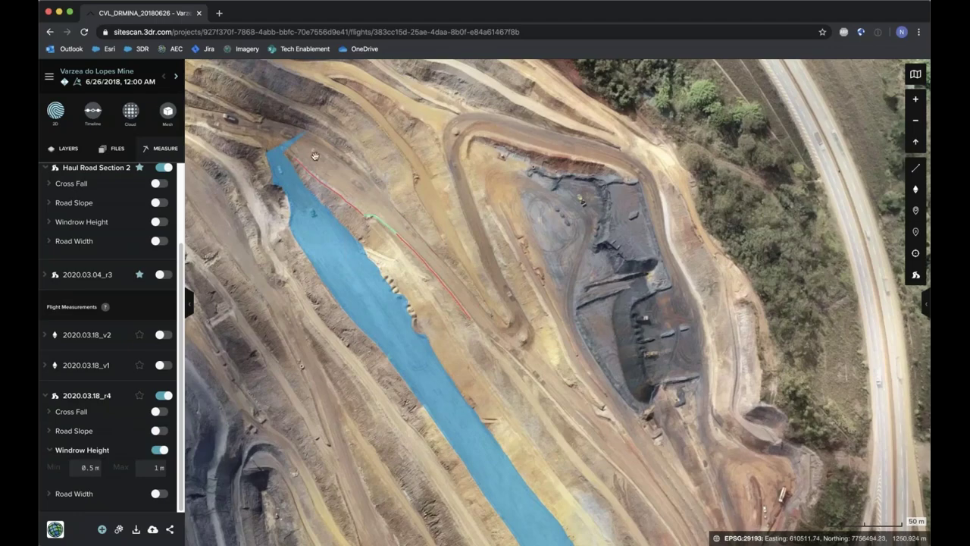
pyautogui.scroll(3, 315, 156)
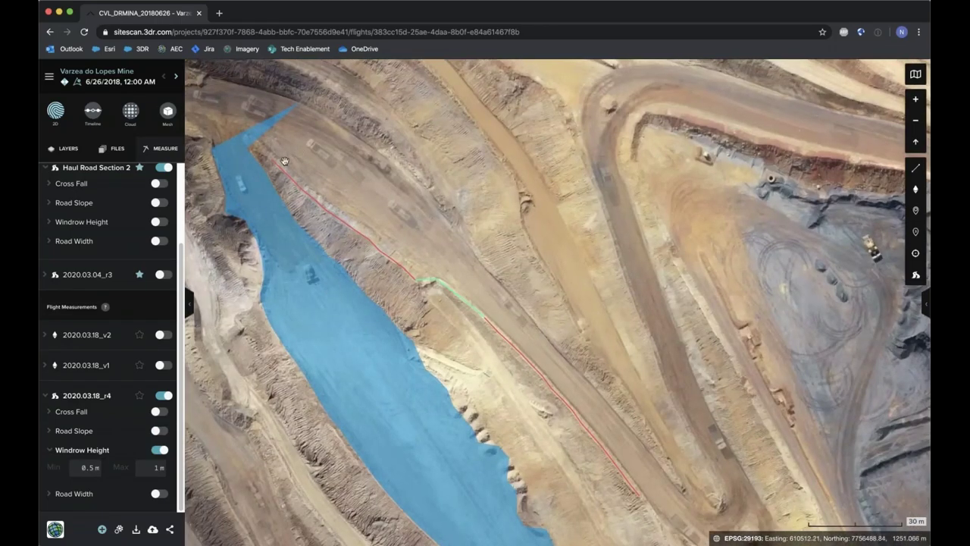
# Set the windrow height limits to a minimum of 1 m and a maximum of 2 m, and check the out-of-range segment's height
pyautogui.click(85, 467)
pyautogui.write('1')
pyautogui.click(151, 468)
pyautogui.write('2')
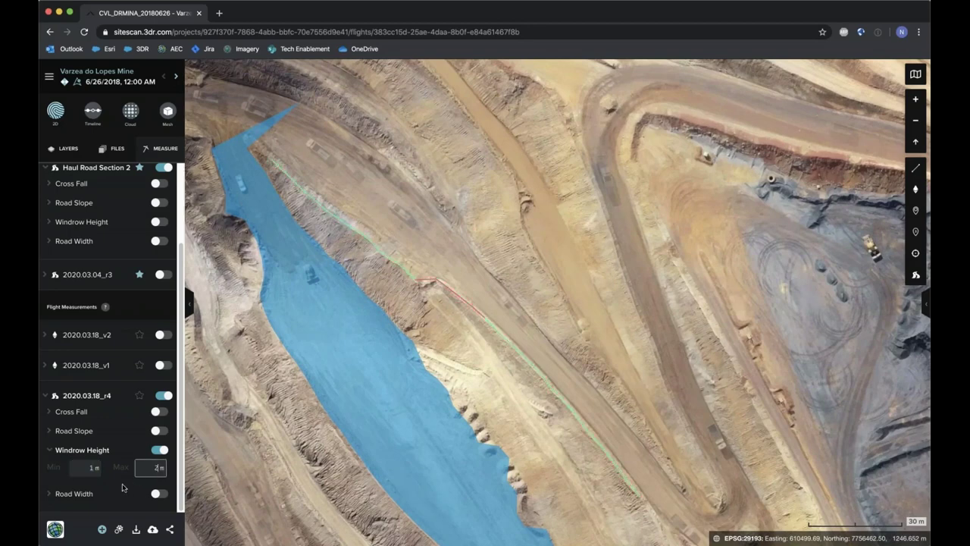
pyautogui.click(125, 488)
pyautogui.moveTo(505, 404); pyautogui.dragTo(487, 373)
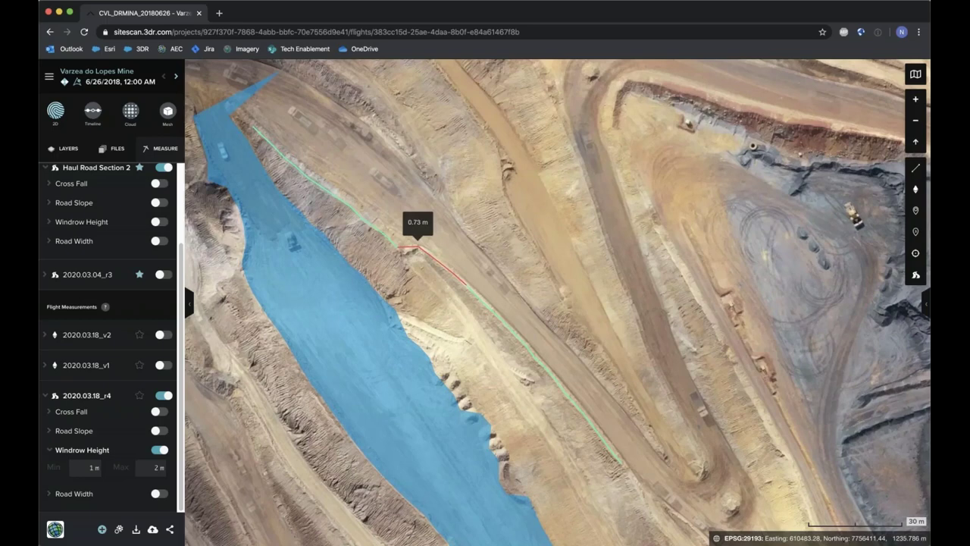
# Review the flight's available data exports, including orthomosaic, DEM, DTM and contour formats, without downloading any
pyautogui.click(137, 530)
pyautogui.scroll(-1, 472, 368)
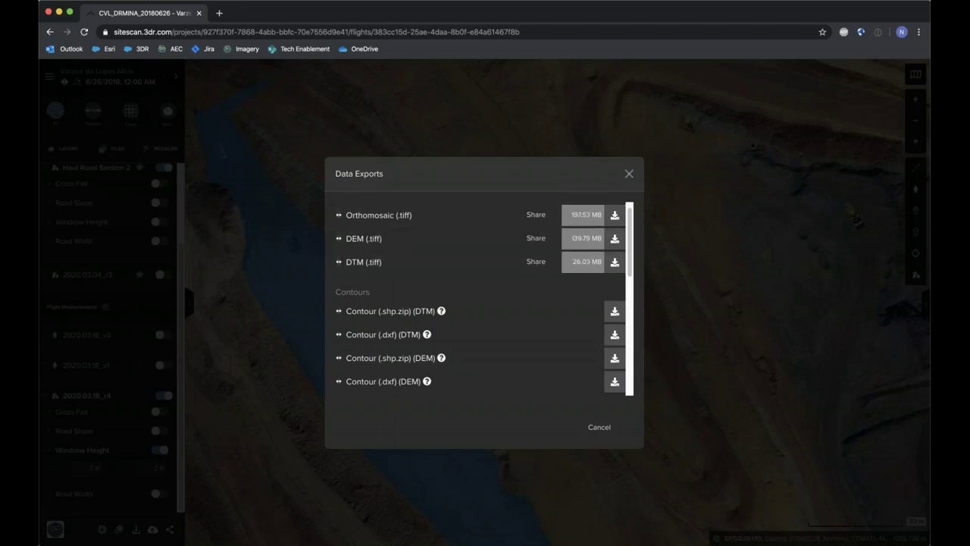
pyautogui.click(629, 175)
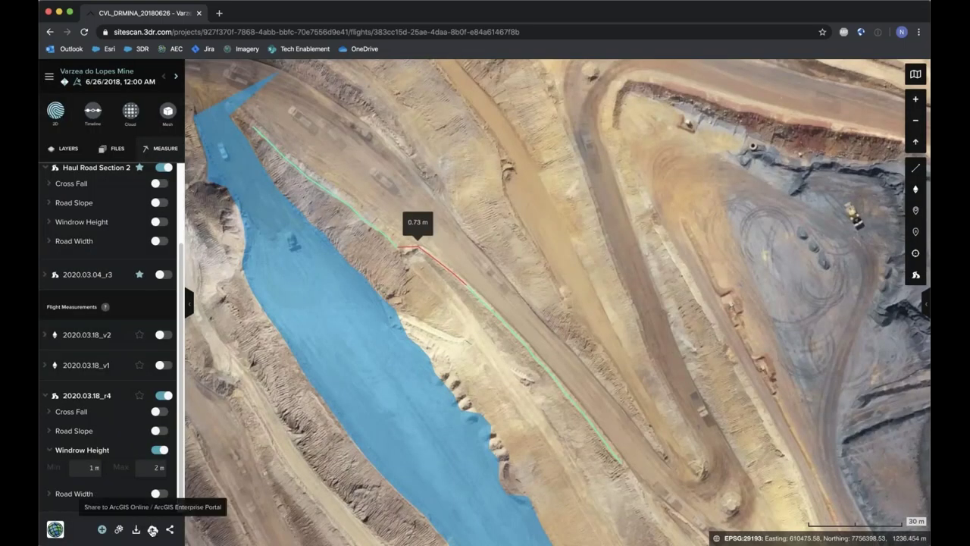
# Publish all available products of the flight to ArcGIS Online with the item prefix VarzeadoLopesMine_CVL_DRMINA_20180626
pyautogui.click(152, 529)
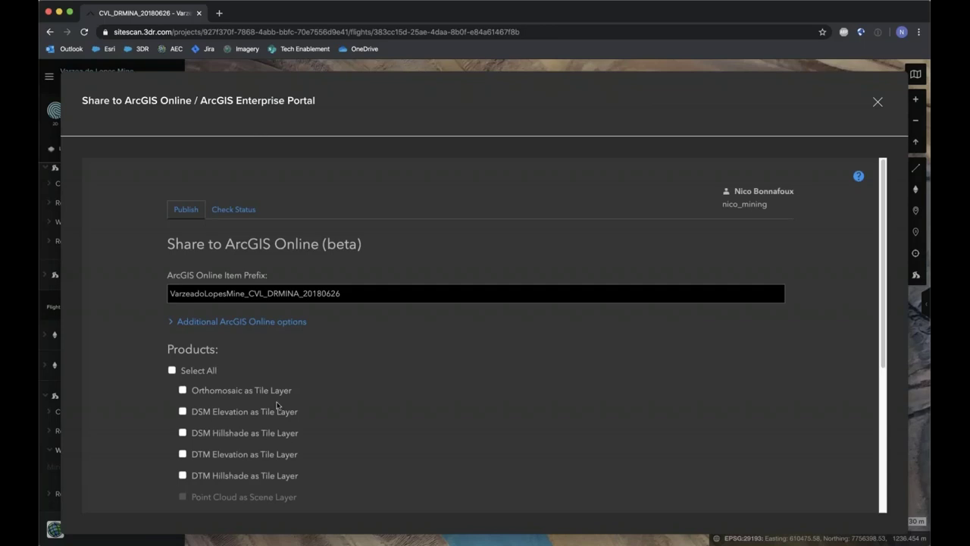
pyautogui.scroll(-2, 277, 405)
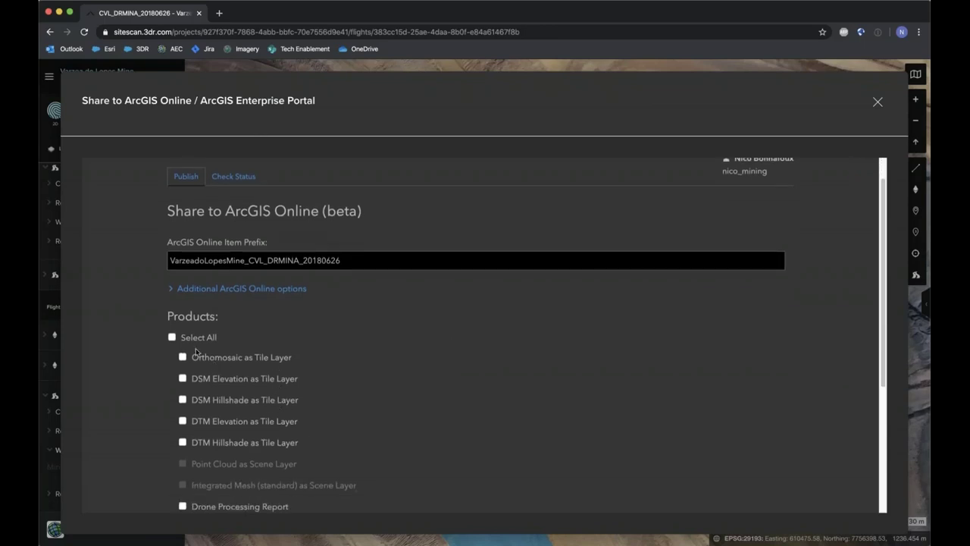
pyautogui.click(172, 338)
pyautogui.scroll(-5, 270, 411)
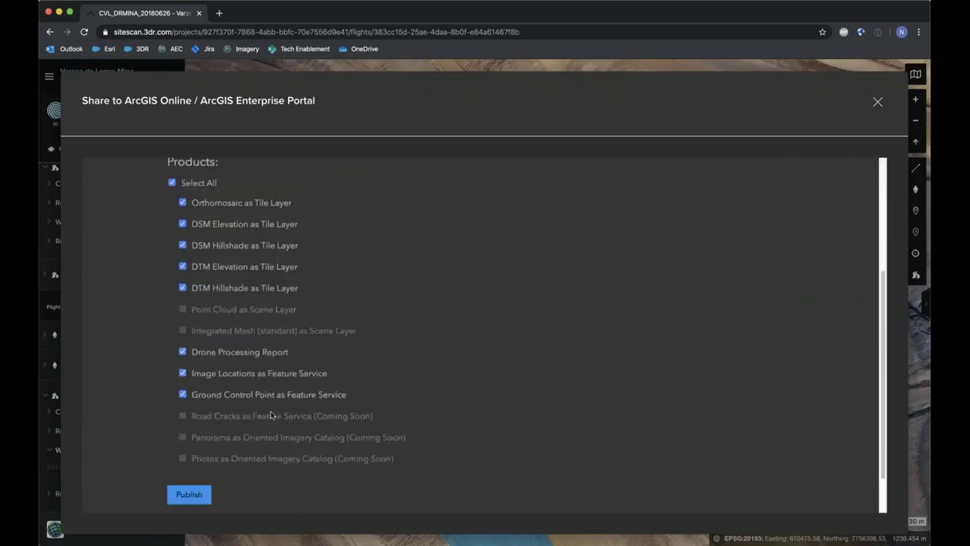
pyautogui.click(182, 457)
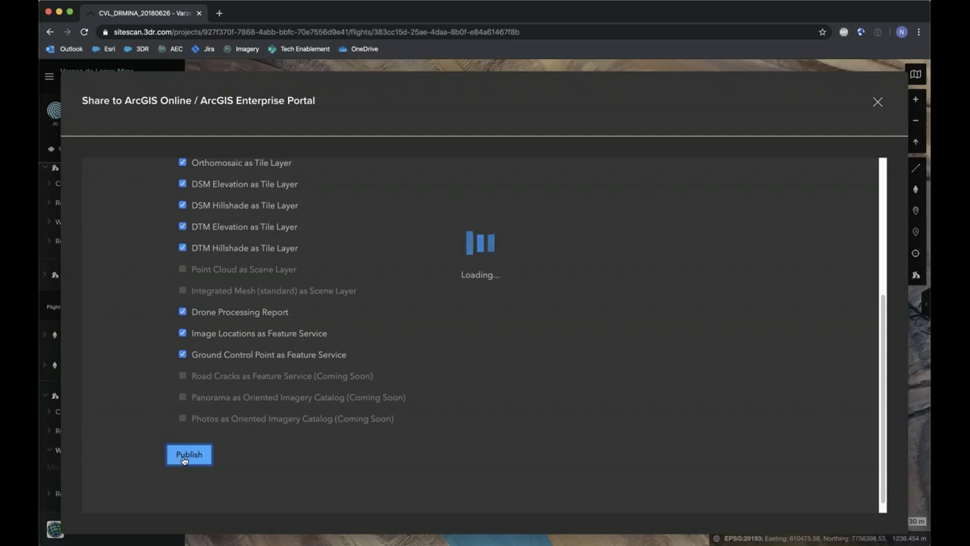
pyautogui.click(879, 103)
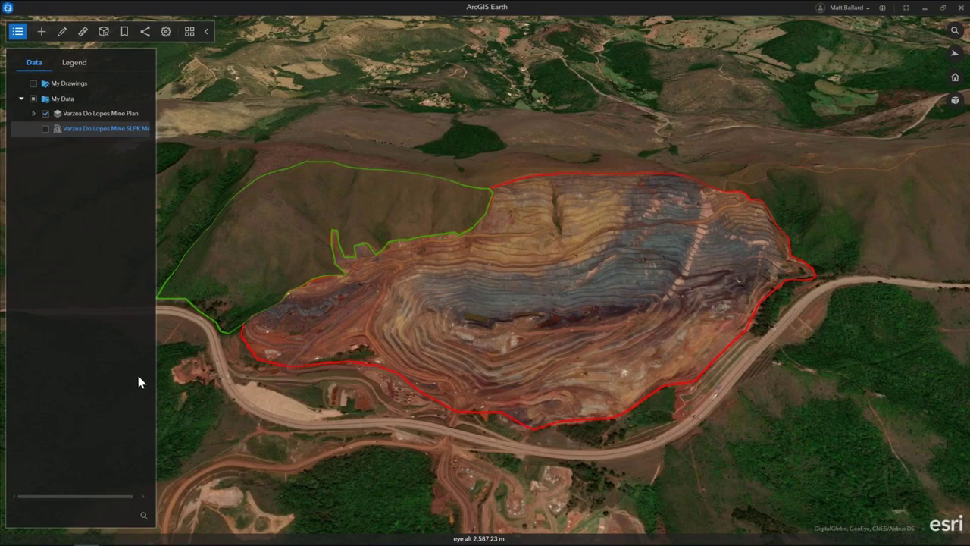
# In ArcGIS Earth, add the Varzea Do Lopes Mine SLPK Mesh from ArcGIS Online and inspect the pit benches up close
pyautogui.click(42, 32)
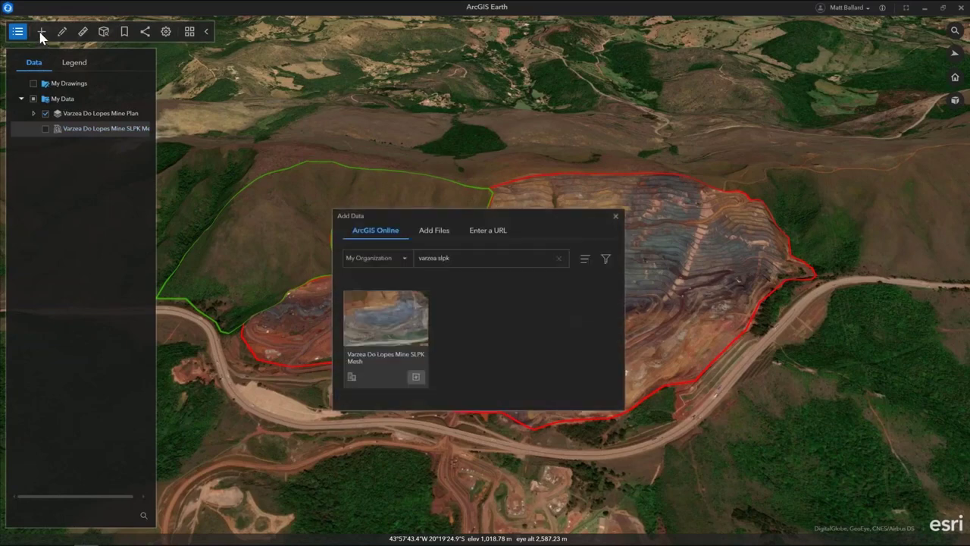
pyautogui.click(416, 377)
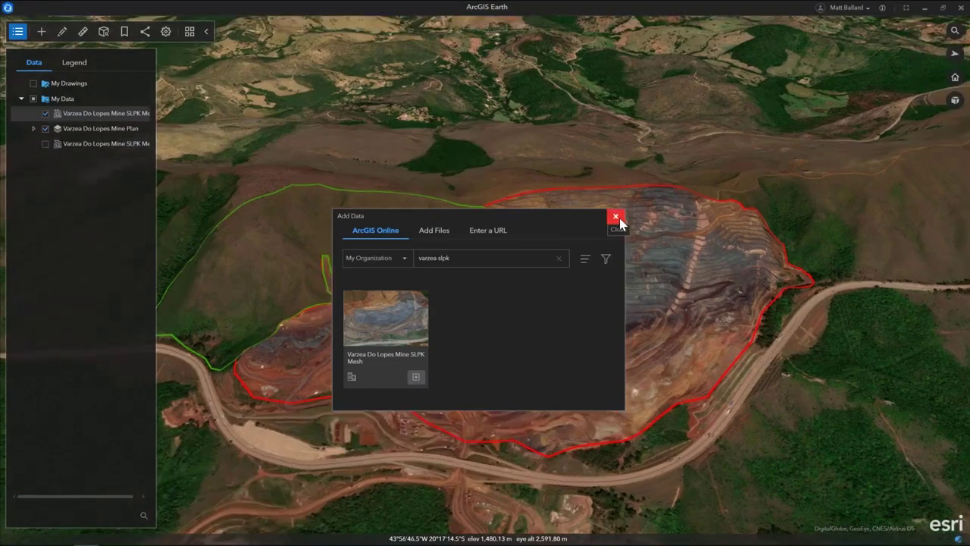
pyautogui.click(616, 217)
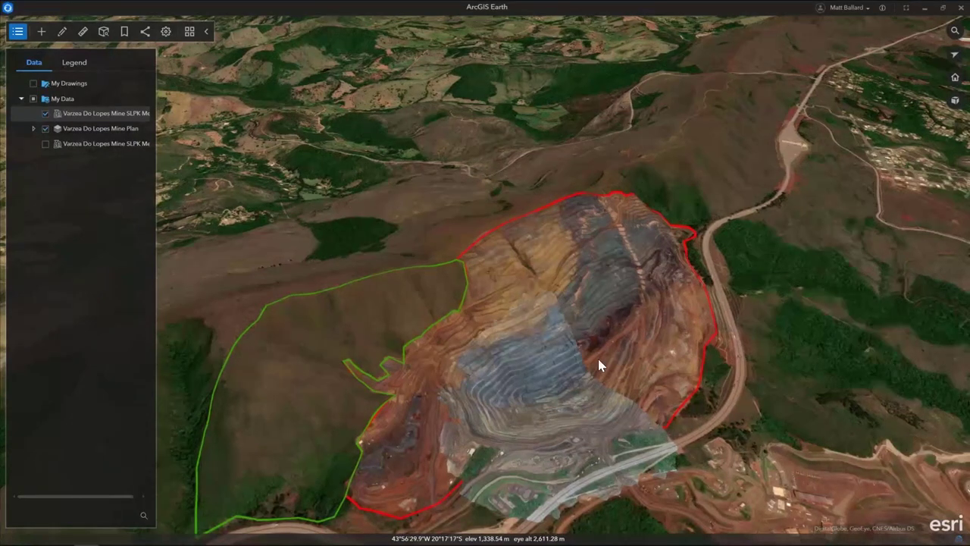
pyautogui.scroll(5, 565, 386)
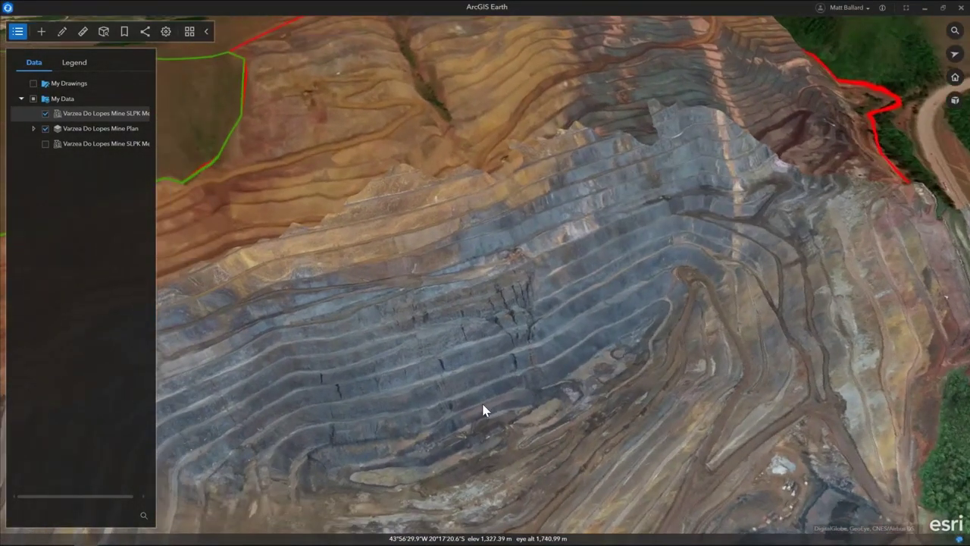
pyautogui.moveTo(485, 410); pyautogui.dragTo(546, 426)
pyautogui.scroll(3, 545, 424)
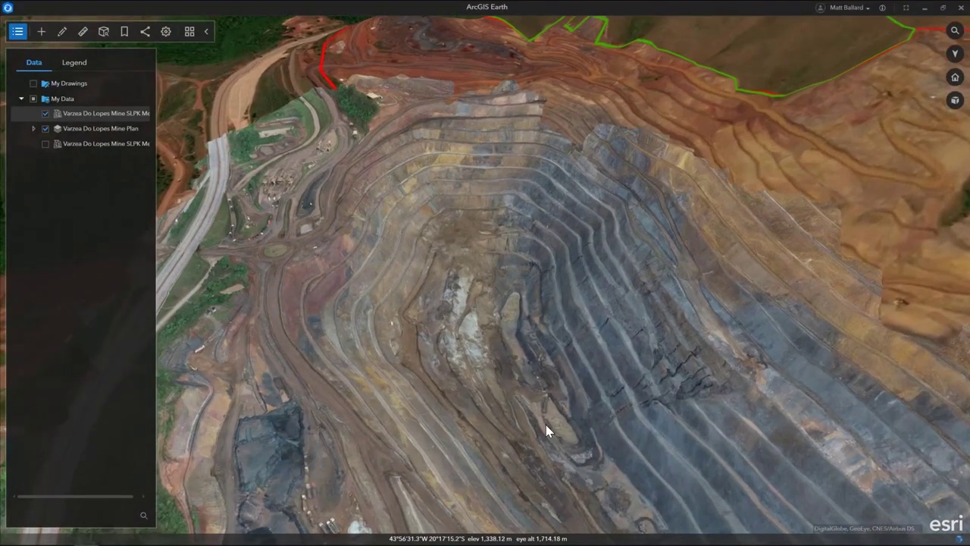